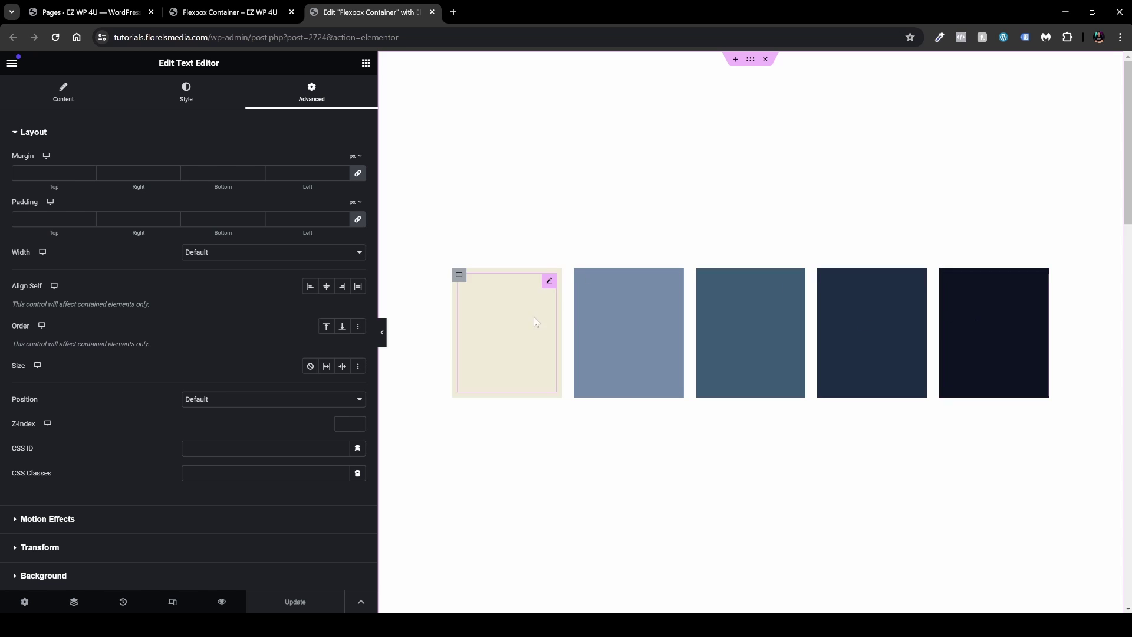
# - Examine the layout settings of the first, second and parent containers, and preview the five-container row at full page width
pyautogui.click(459, 275)
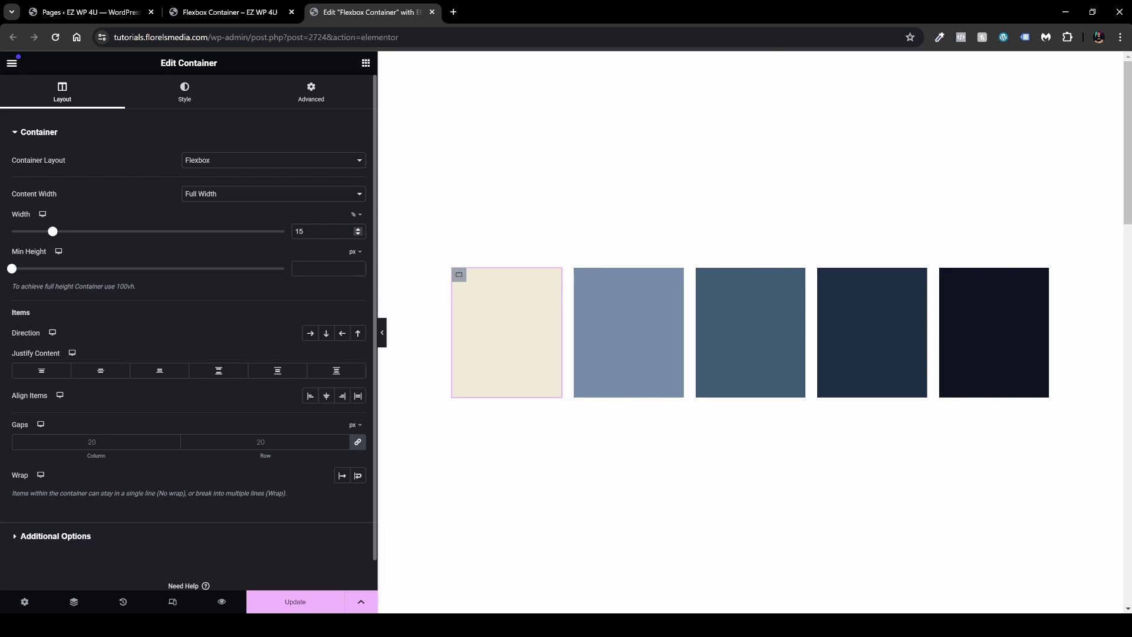
pyautogui.click(596, 285)
pyautogui.click(61, 94)
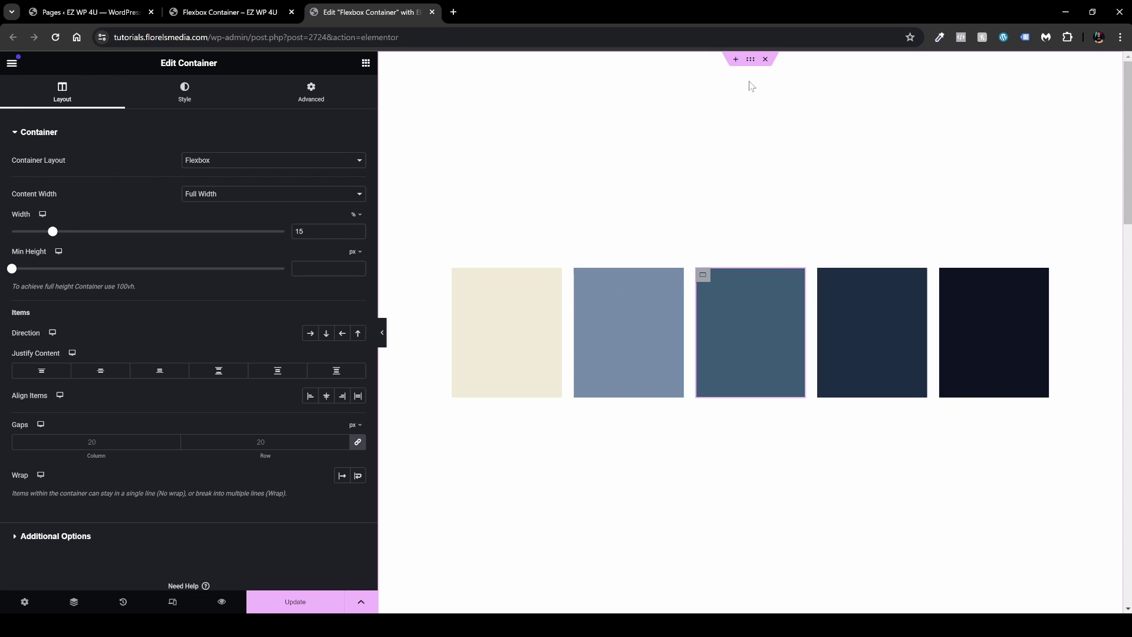
pyautogui.click(751, 59)
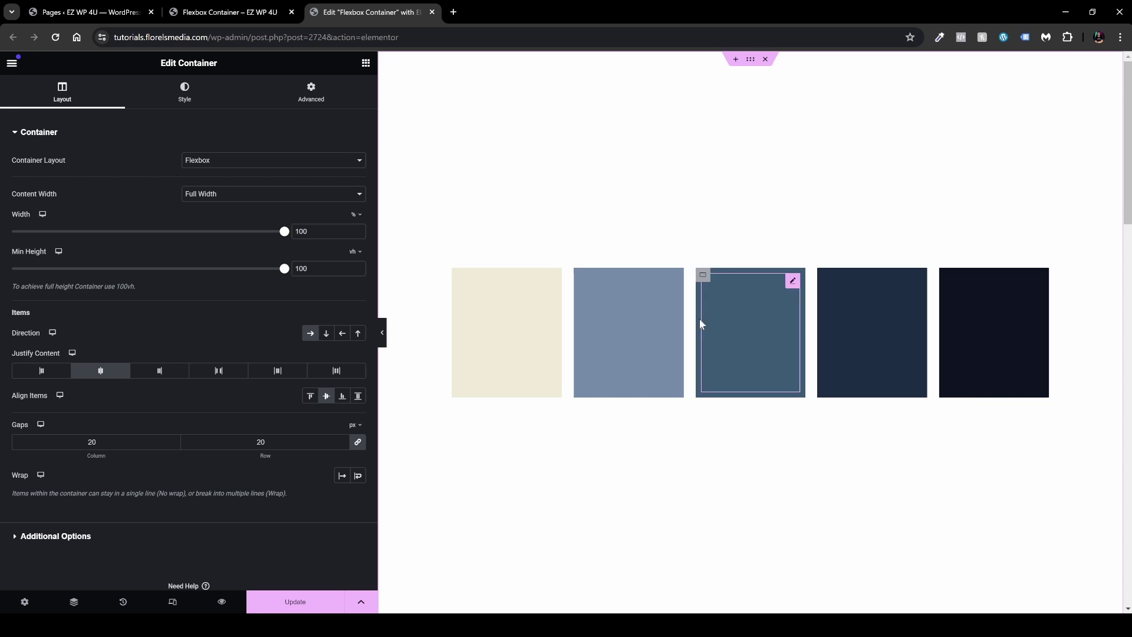
pyautogui.click(472, 390)
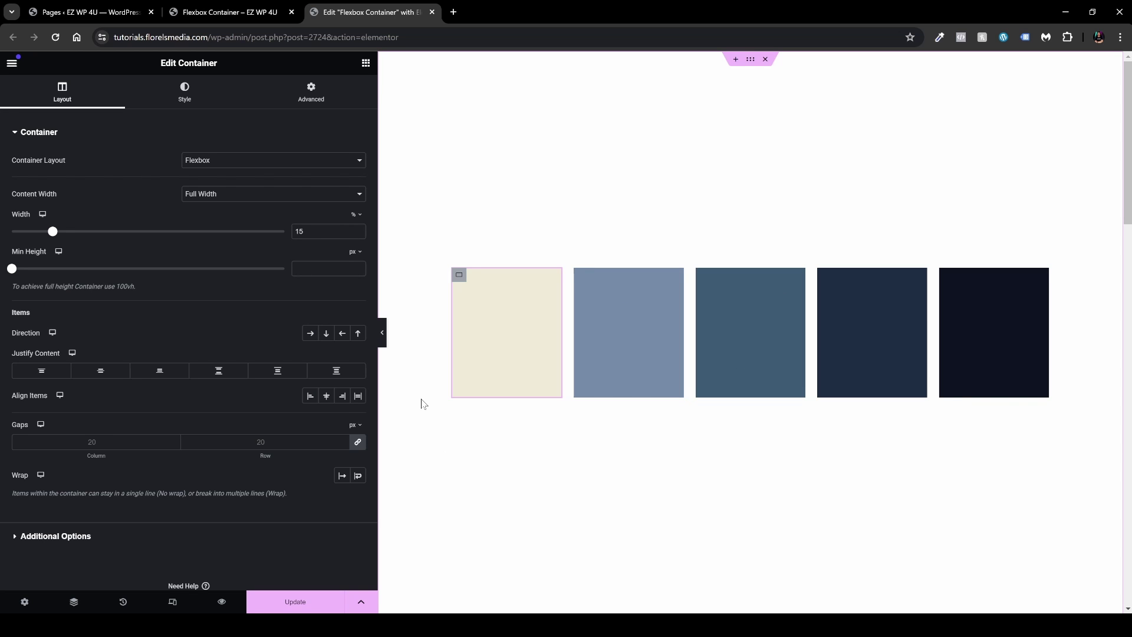
pyautogui.click(382, 335)
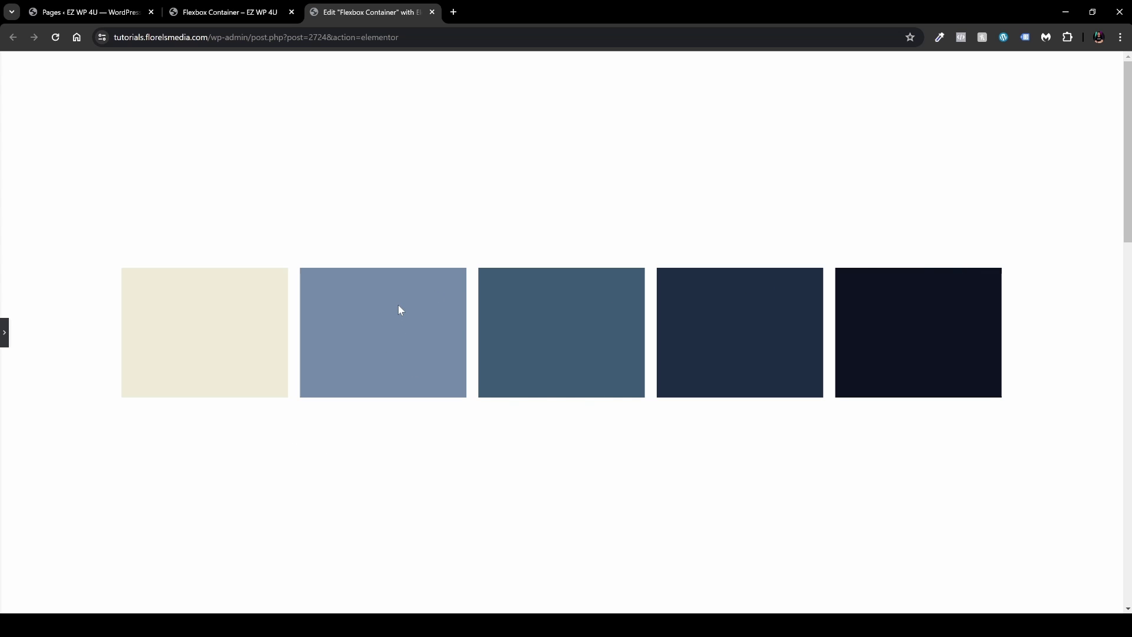
pyautogui.click(4, 333)
# - Set the size of the light blue second container to Grow
pyautogui.click(583, 285)
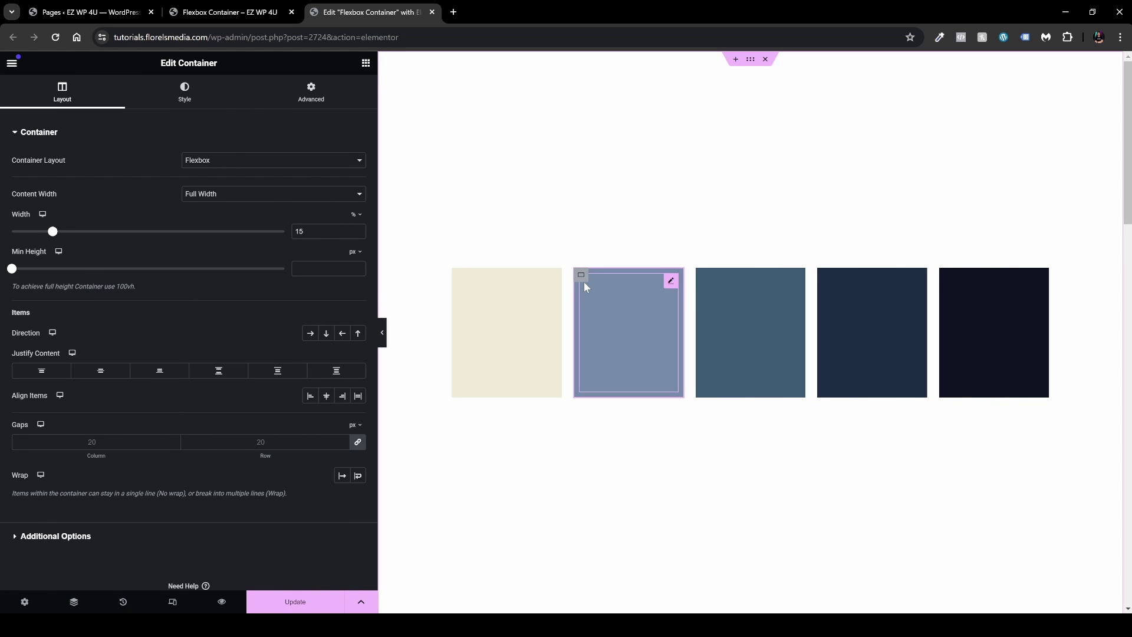
pyautogui.click(323, 100)
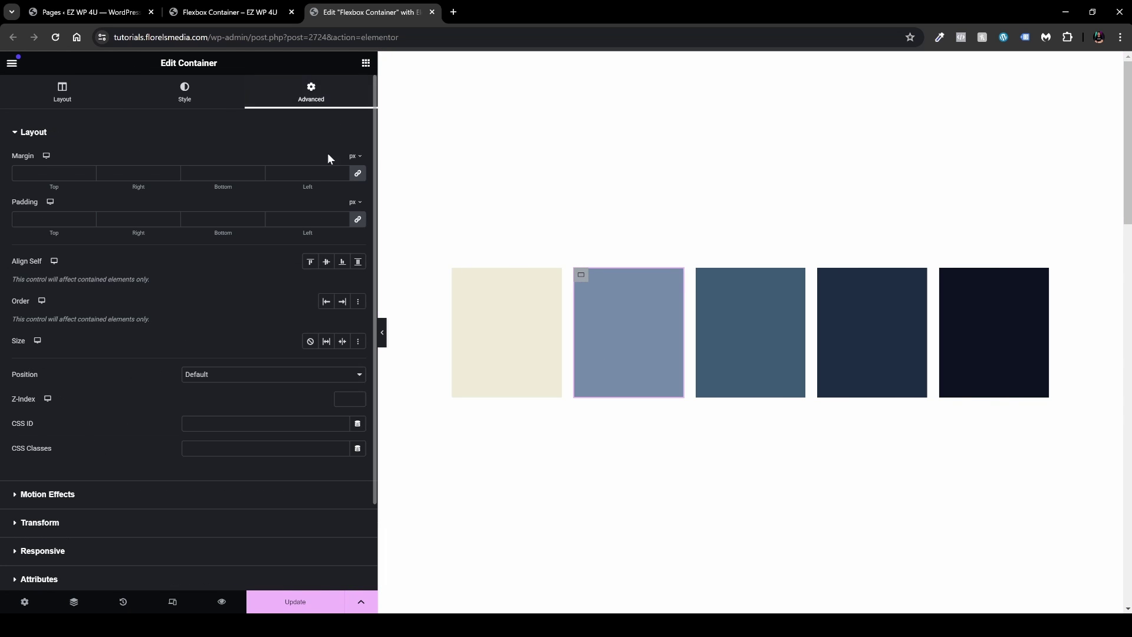
pyautogui.click(326, 343)
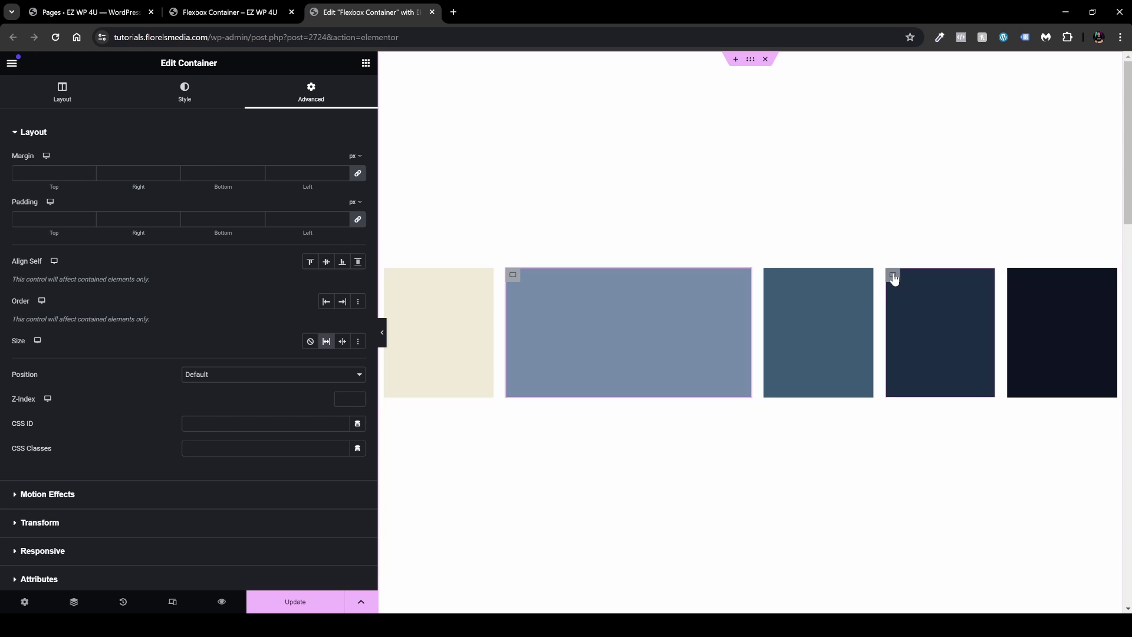
# - Set the size of the navy fourth container to Grow and preview the row at full page width
pyautogui.click(893, 276)
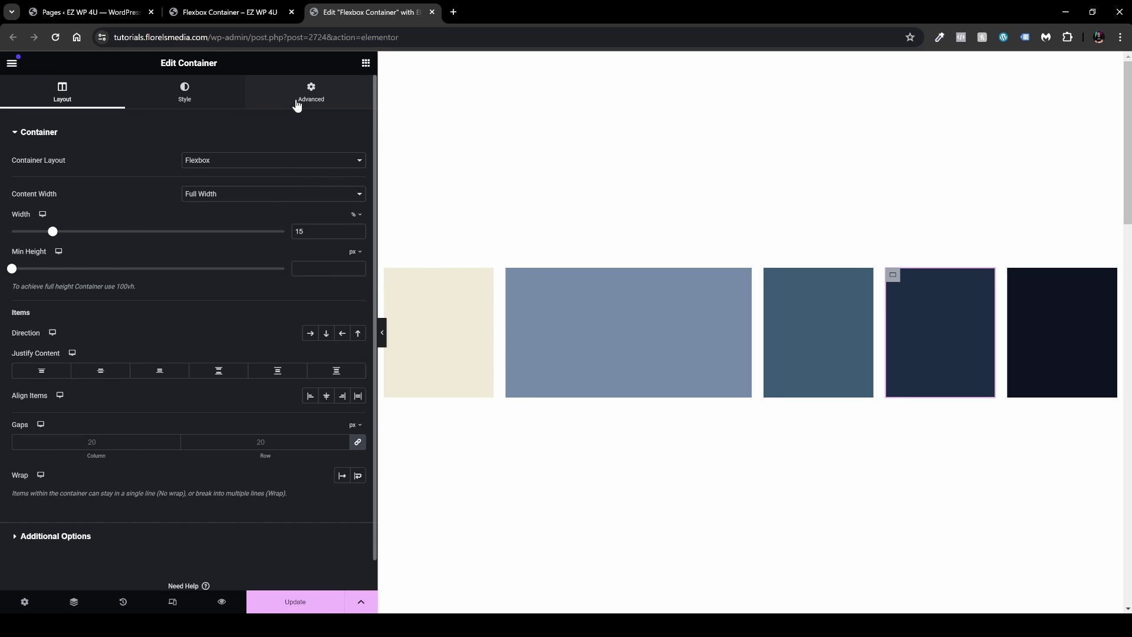
pyautogui.click(299, 102)
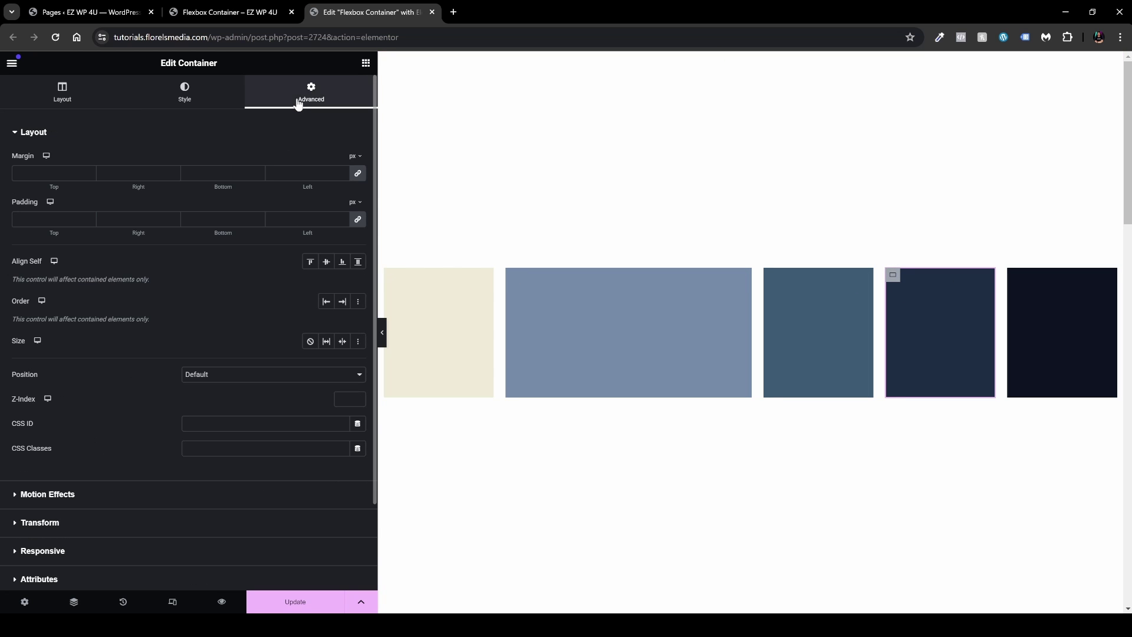
pyautogui.click(326, 341)
pyautogui.click(382, 332)
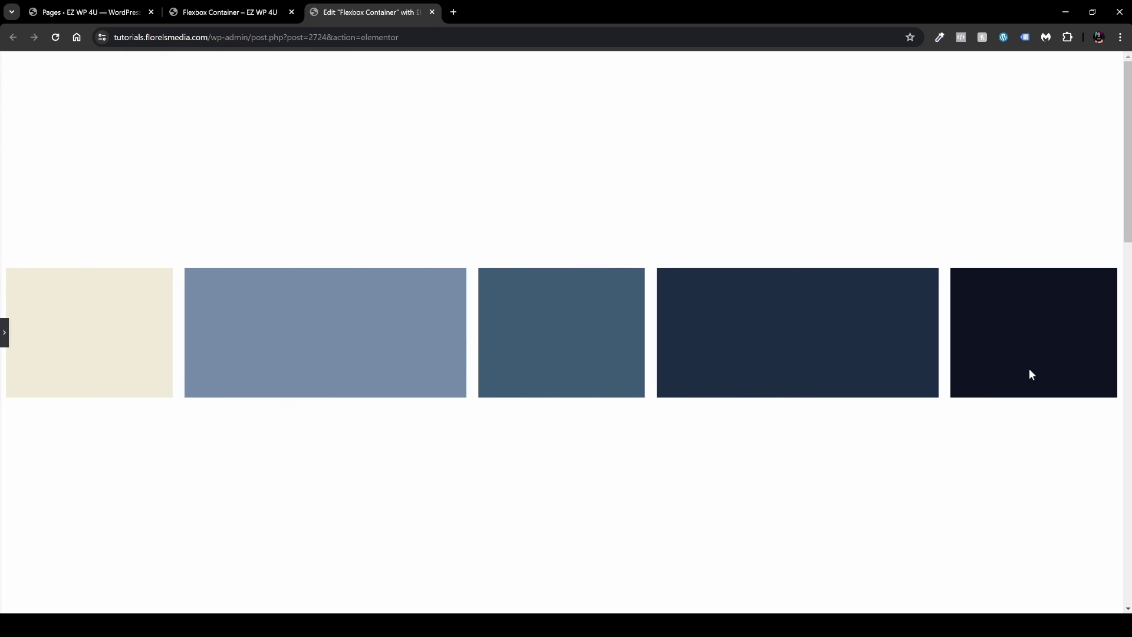
pyautogui.click(5, 334)
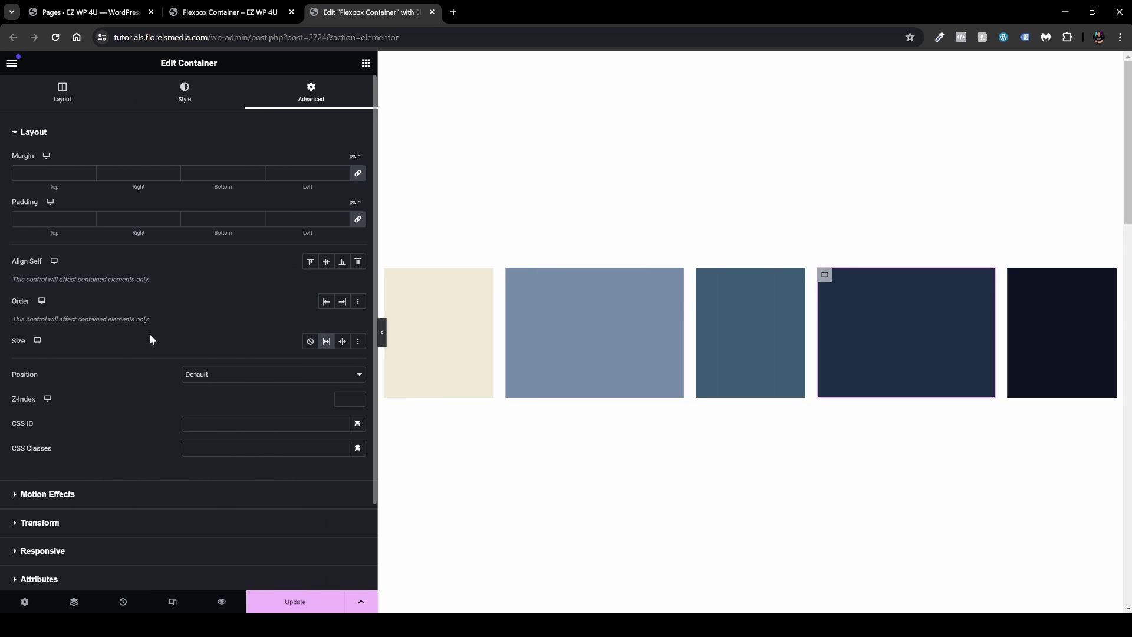
# - Give the navy fourth container a custom size with Flex Grow set to 3
pyautogui.click(325, 342)
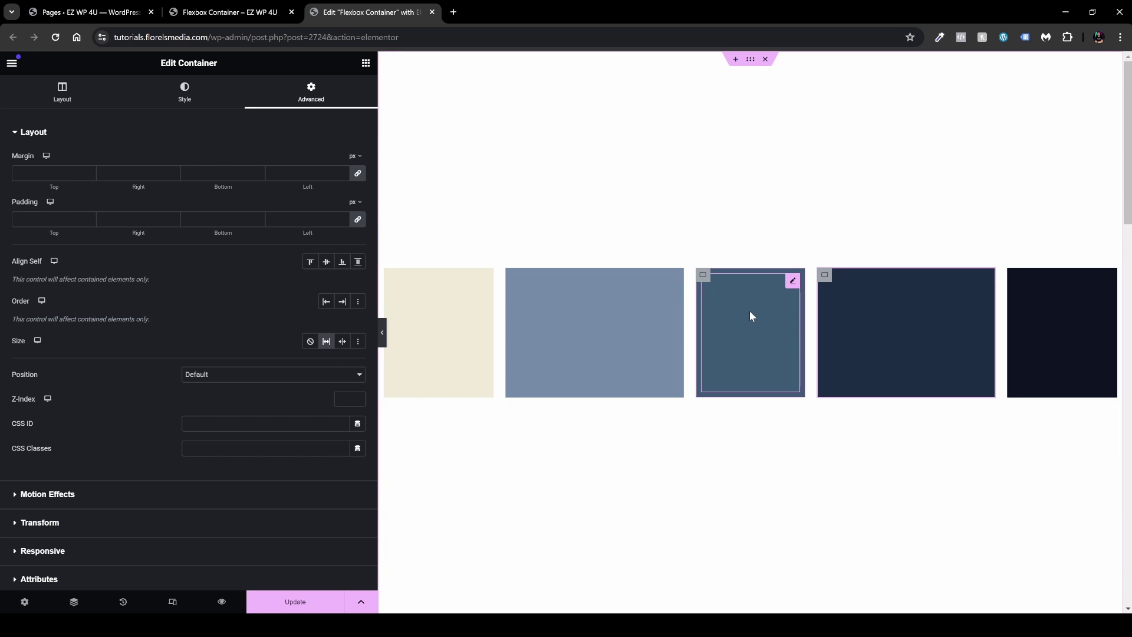
pyautogui.click(358, 342)
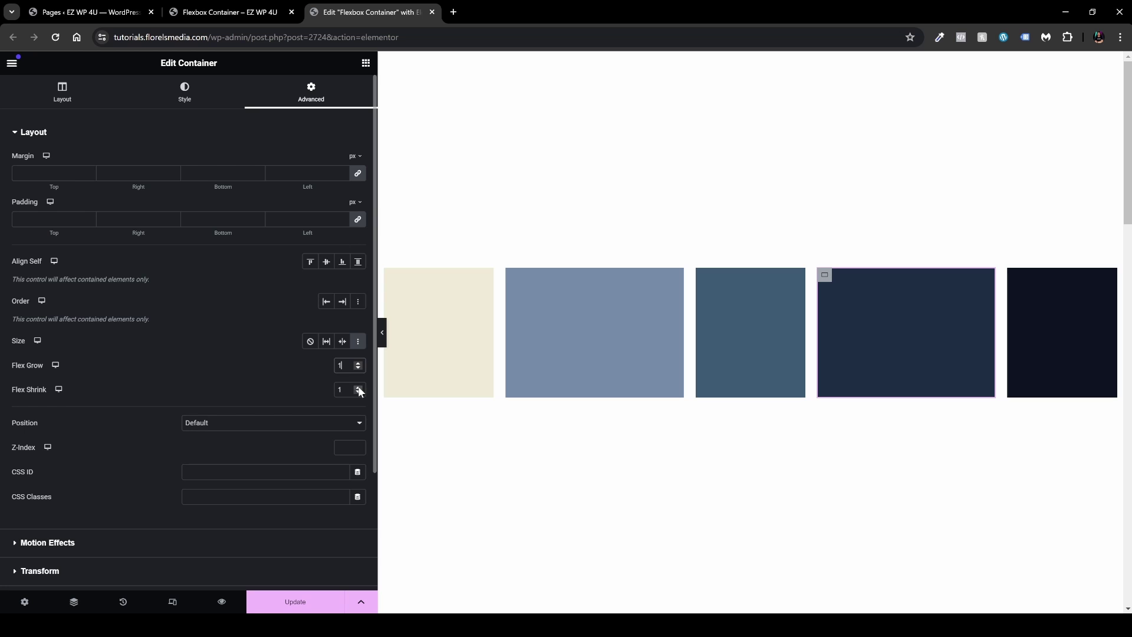
pyautogui.press('Up')
pyautogui.press('Up')
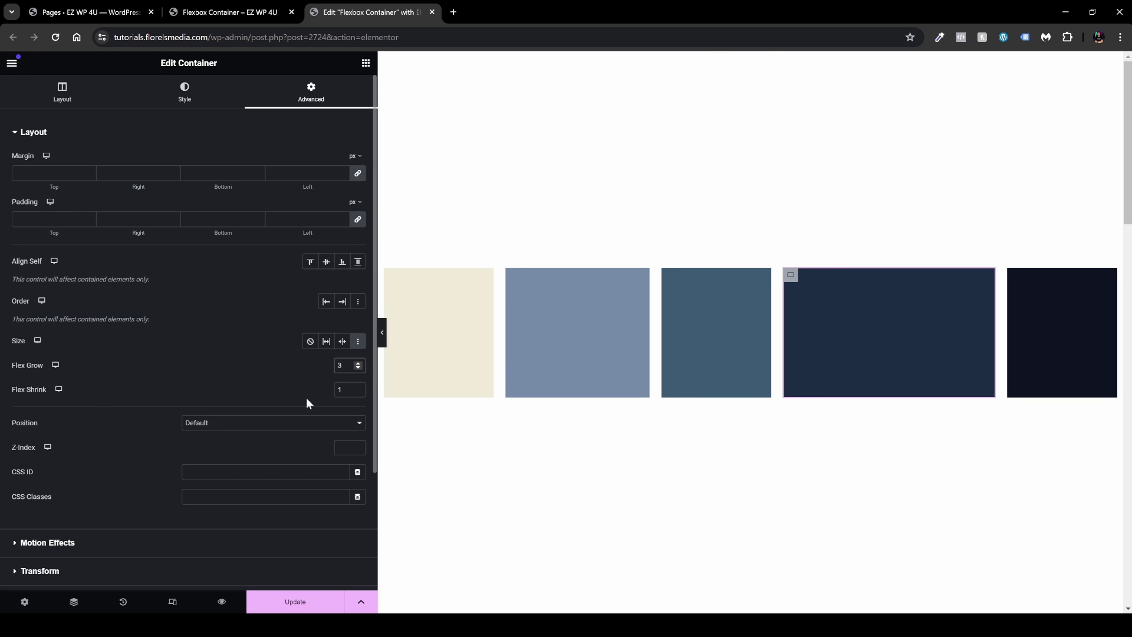
# - Give the light blue second container a custom size with Flex Grow 3, and preview the row at full page width
pyautogui.click(514, 284)
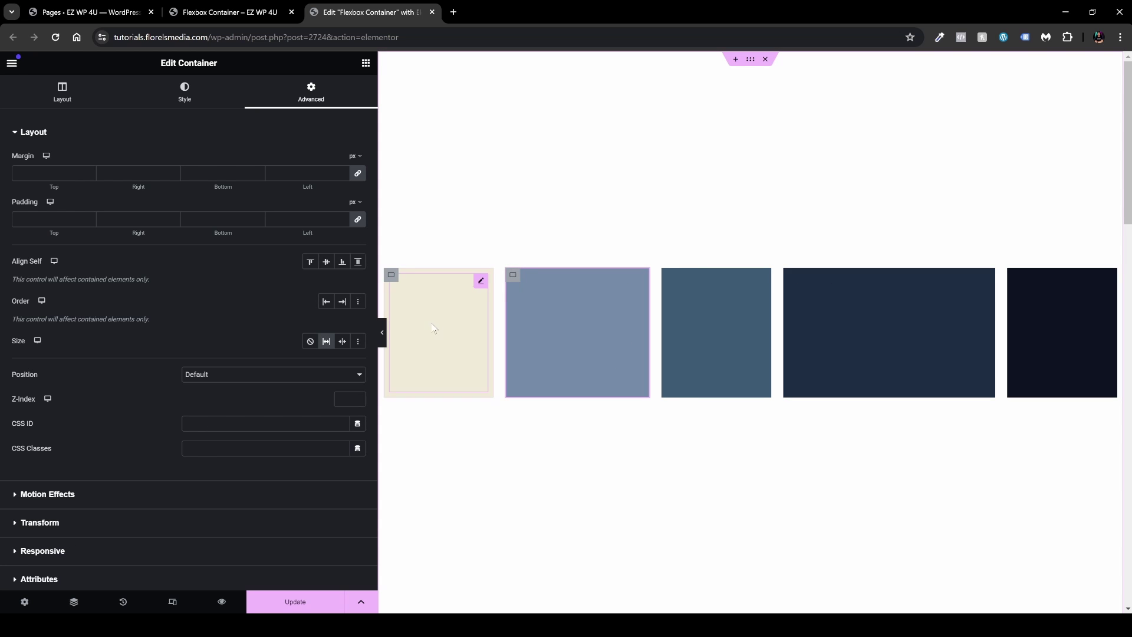
pyautogui.click(358, 342)
pyautogui.click(345, 365)
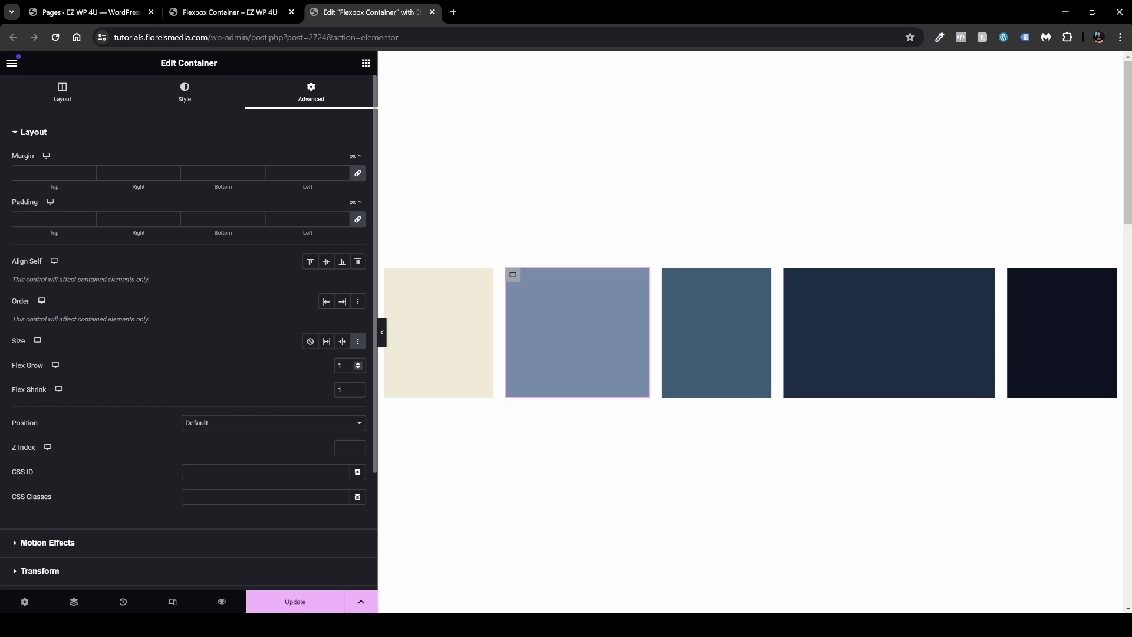
pyautogui.press('Up')
pyautogui.press('Up')
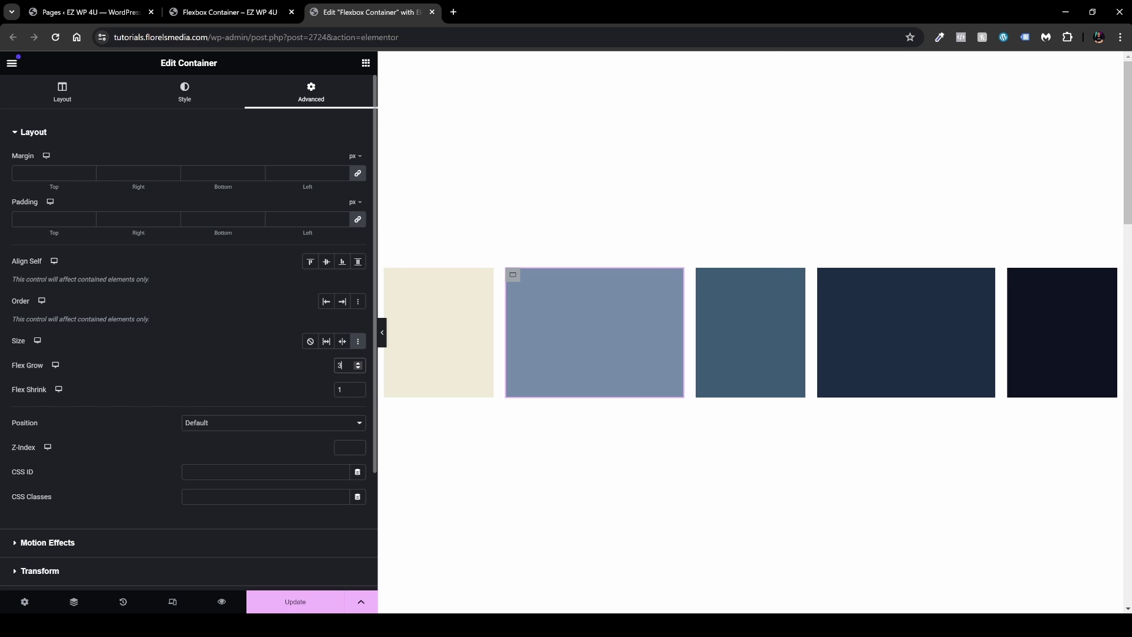
pyautogui.click(382, 333)
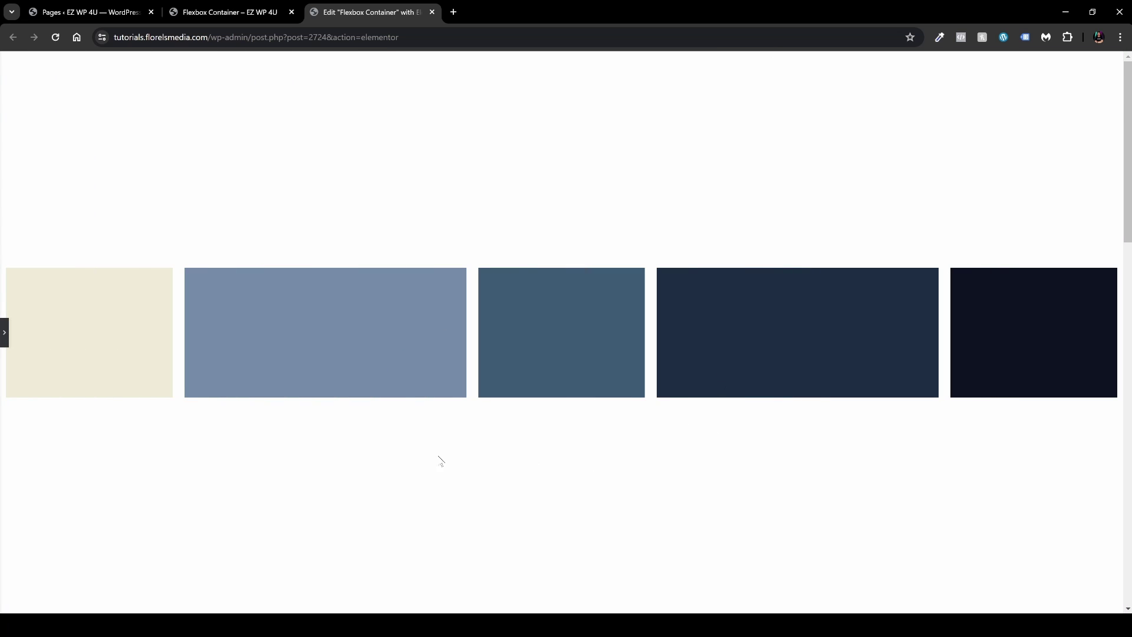
pyautogui.click(5, 333)
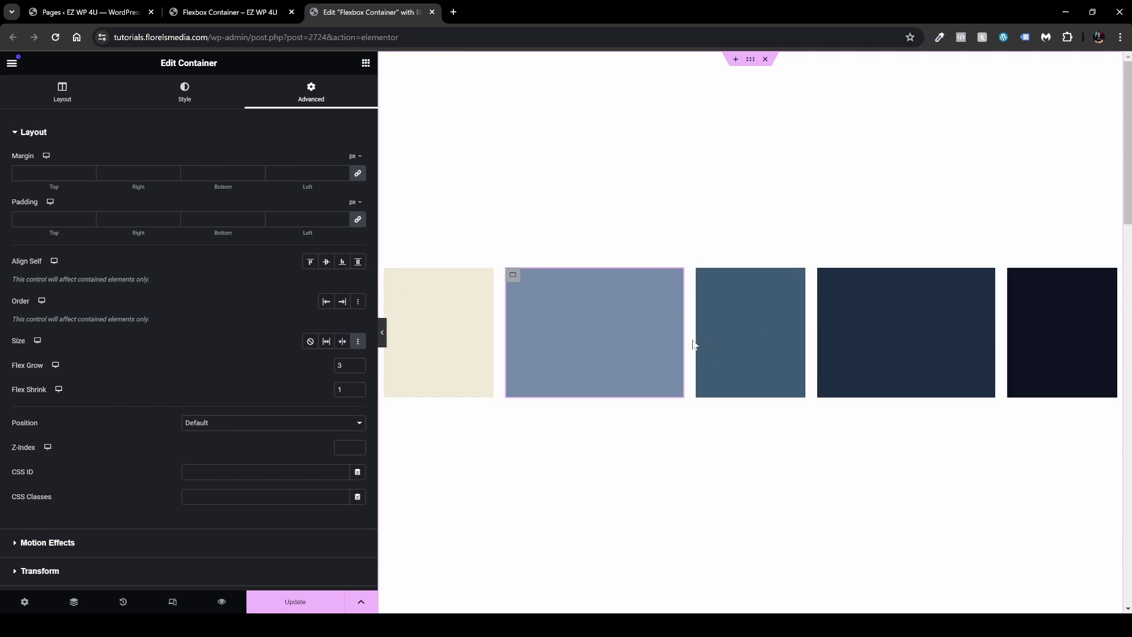
# - Switch the teal third container to a custom size and preview the row at full page width
pyautogui.click(702, 284)
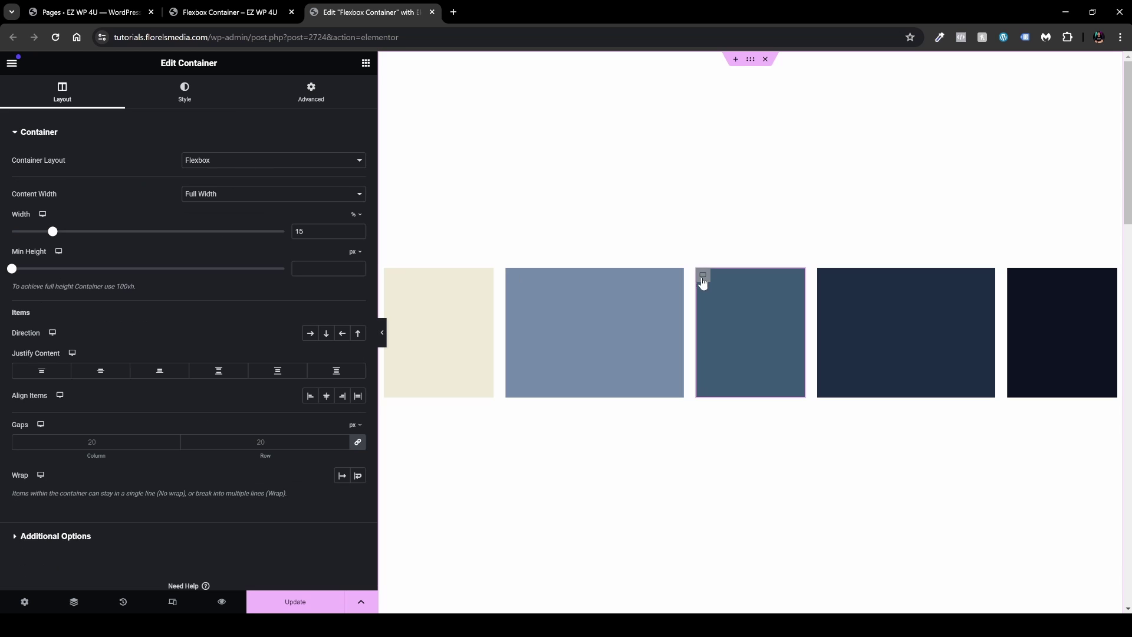
pyautogui.click(312, 94)
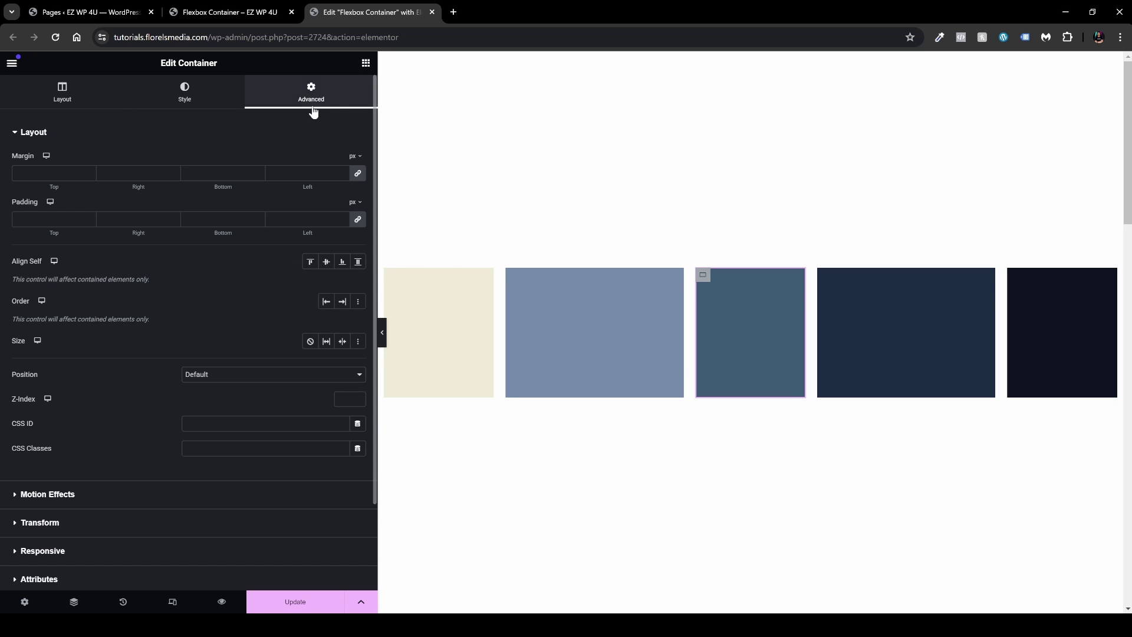
pyautogui.click(358, 341)
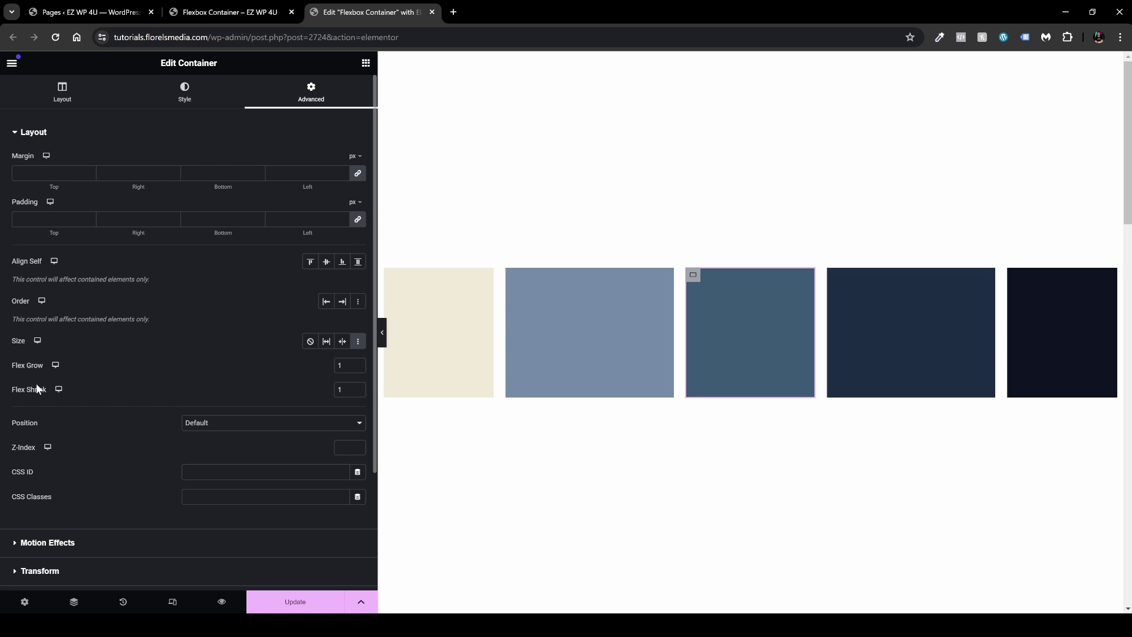
pyautogui.click(382, 332)
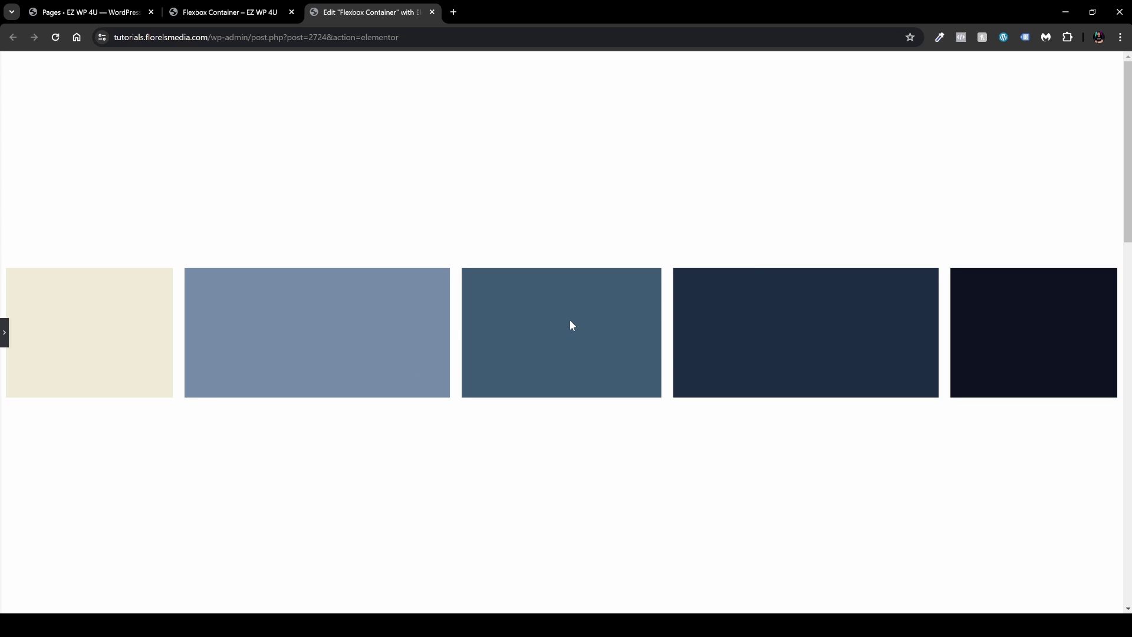
pyautogui.click(4, 335)
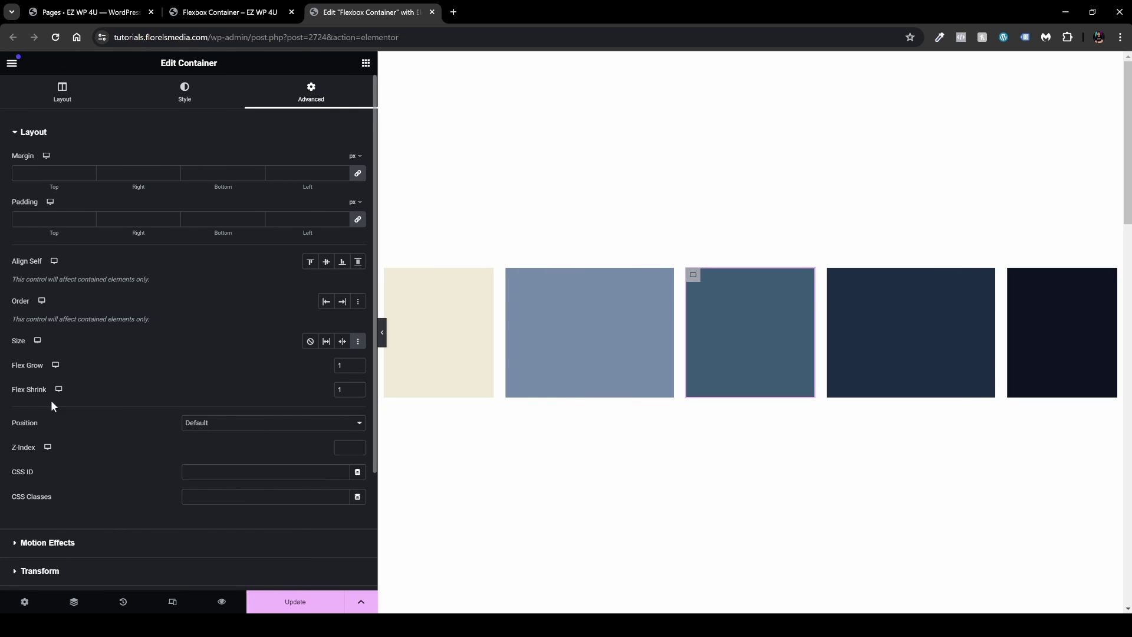
# - Set the teal third container's Flex Shrink to 6 and Flex Grow to 0, and switch its size to Shrink
pyautogui.click(348, 390)
pyautogui.click(358, 368)
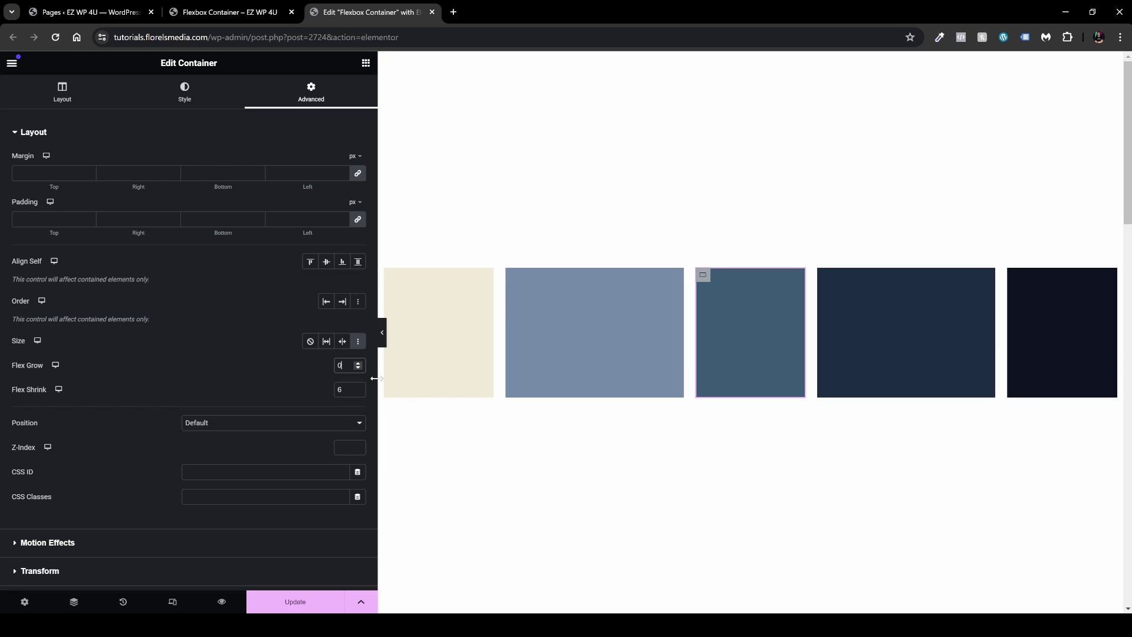
pyautogui.moveTo(374, 378); pyautogui.dragTo(326, 378)
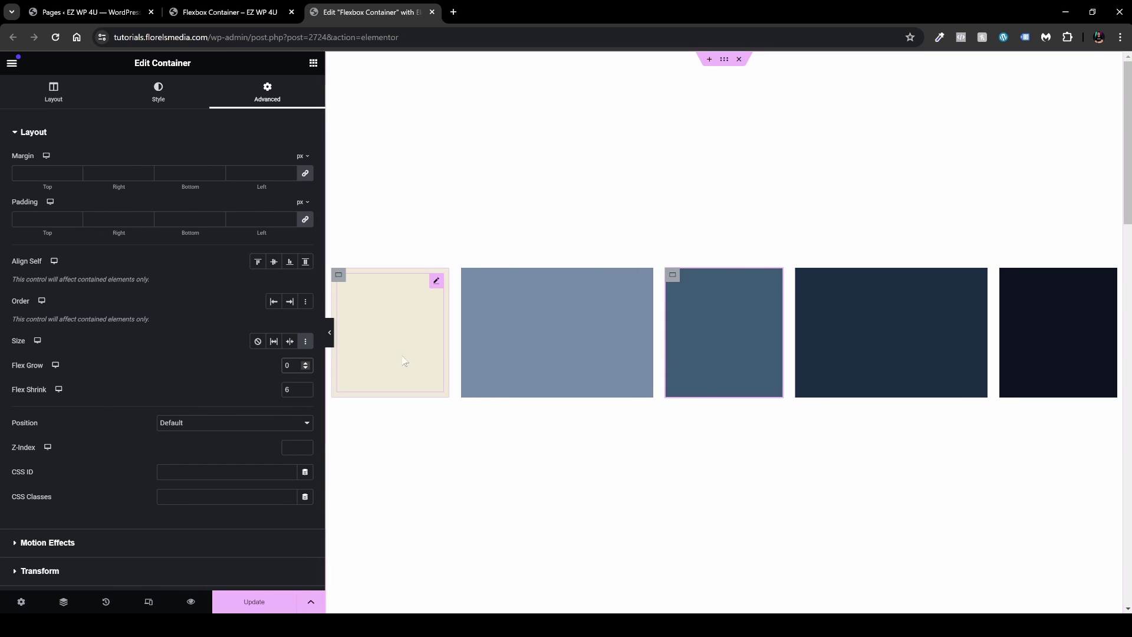
pyautogui.click(290, 342)
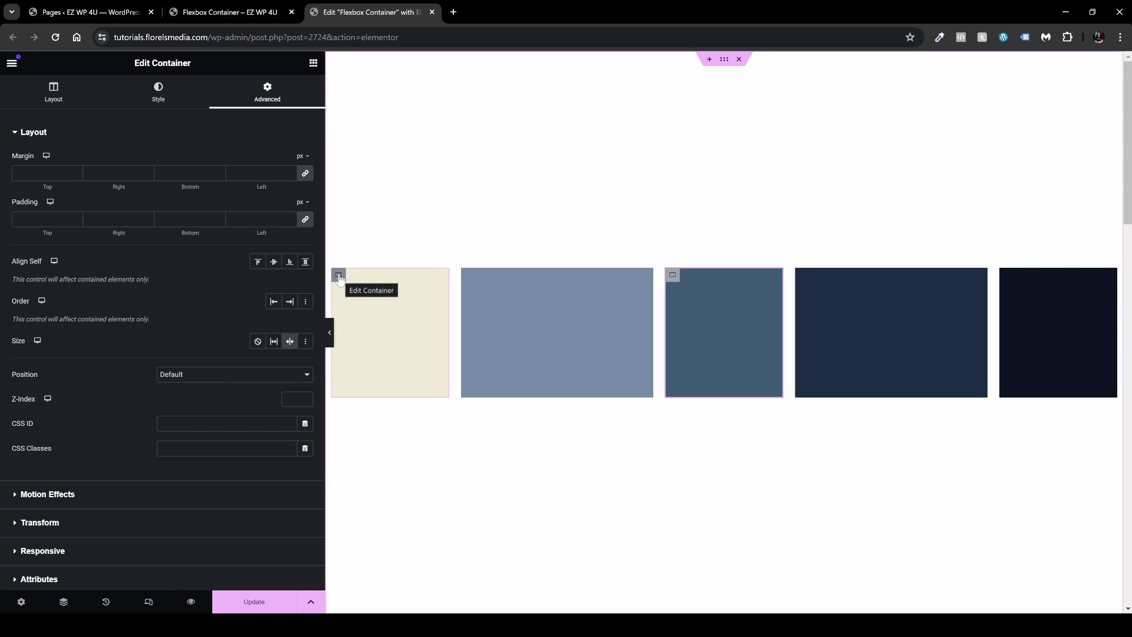
# - Switch the cream first container to a custom size
pyautogui.click(339, 275)
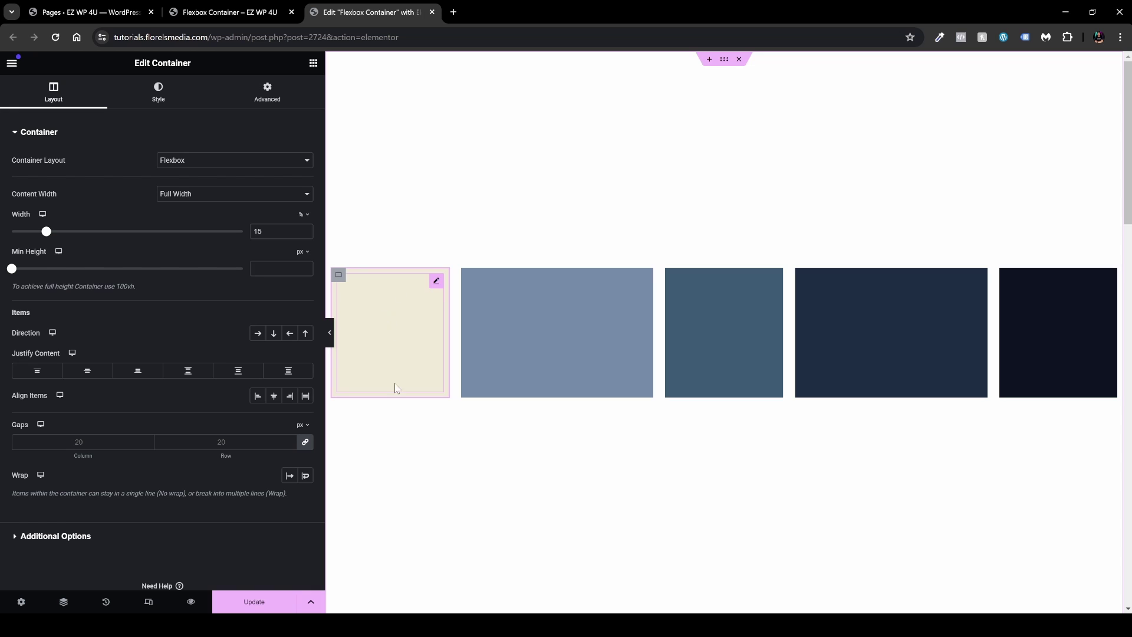
pyautogui.click(279, 104)
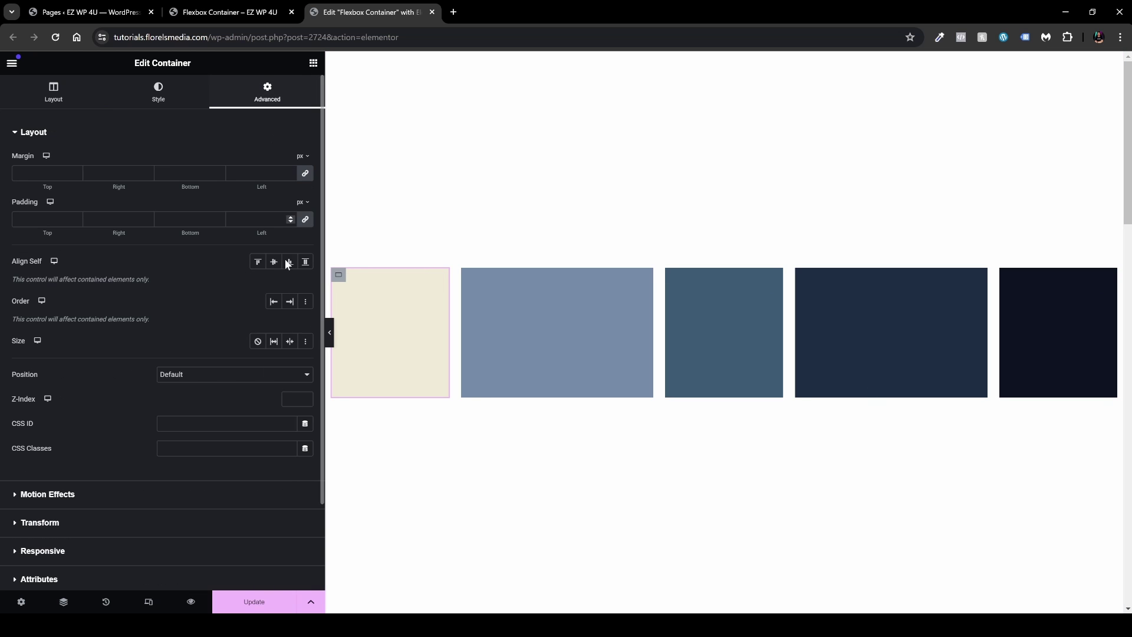
pyautogui.click(305, 342)
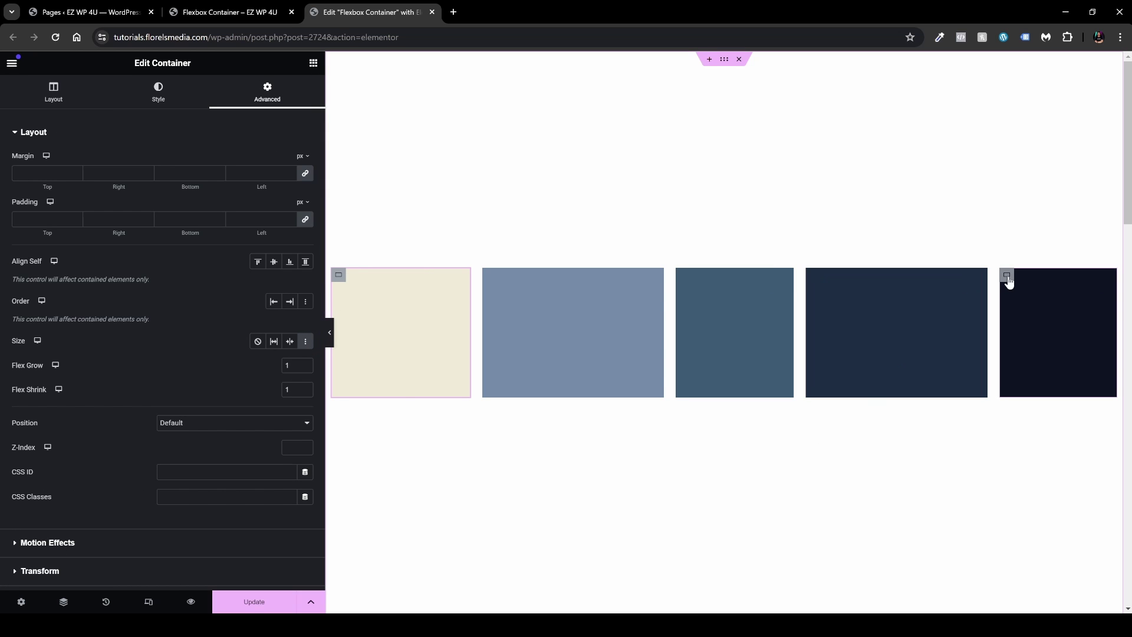
# - Switch the near-black fifth container to a custom size
pyautogui.click(1007, 275)
pyautogui.click(268, 94)
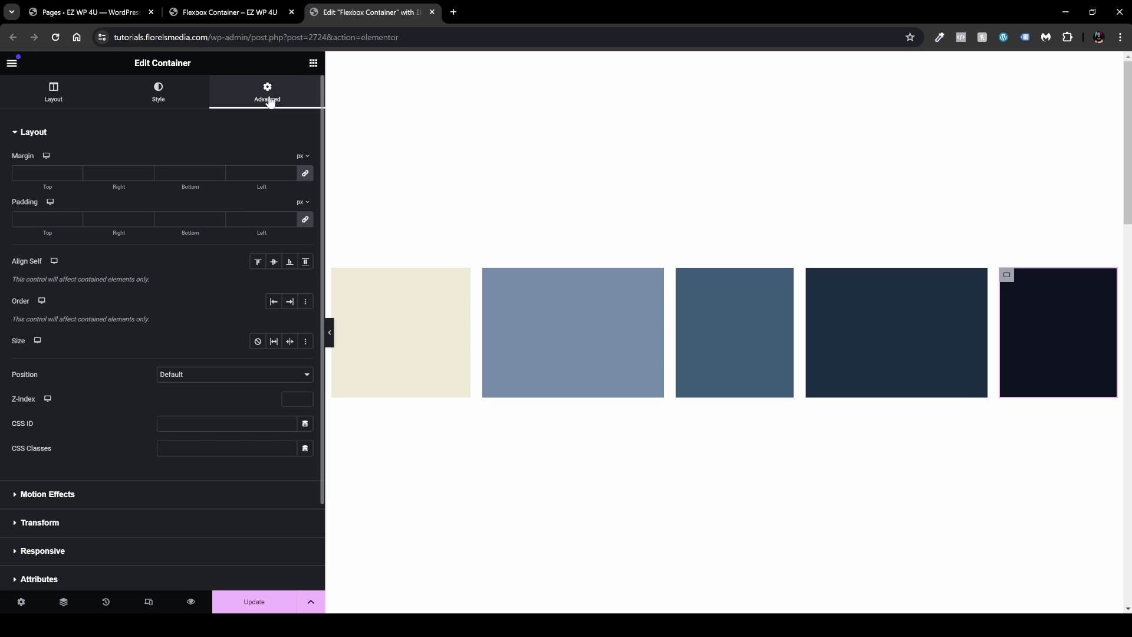
pyautogui.click(304, 342)
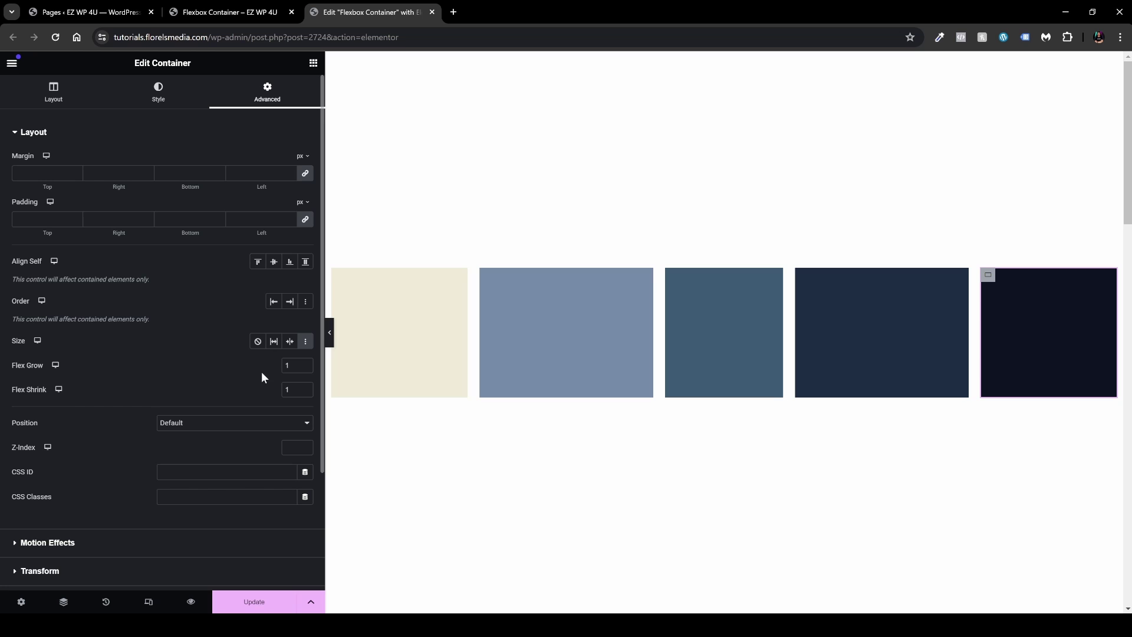
# - Change the teal third container's size from Shrink back to custom
pyautogui.click(714, 303)
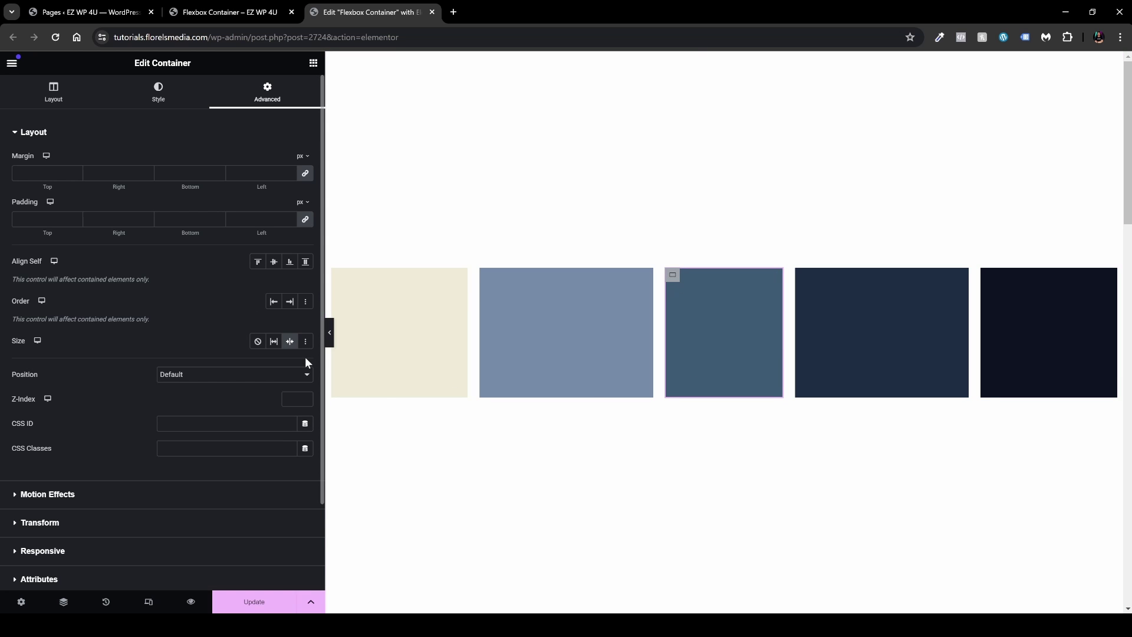
pyautogui.click(305, 348)
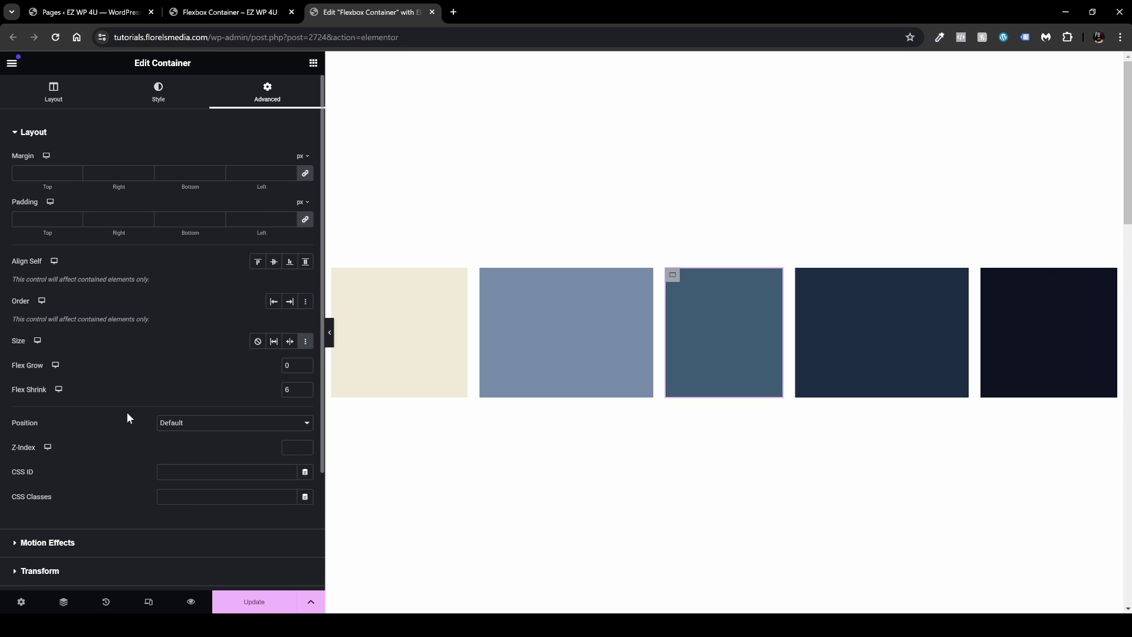
# - Open the parent container of the five-container row and preview the row at full width without the editing controls
pyautogui.click(297, 366)
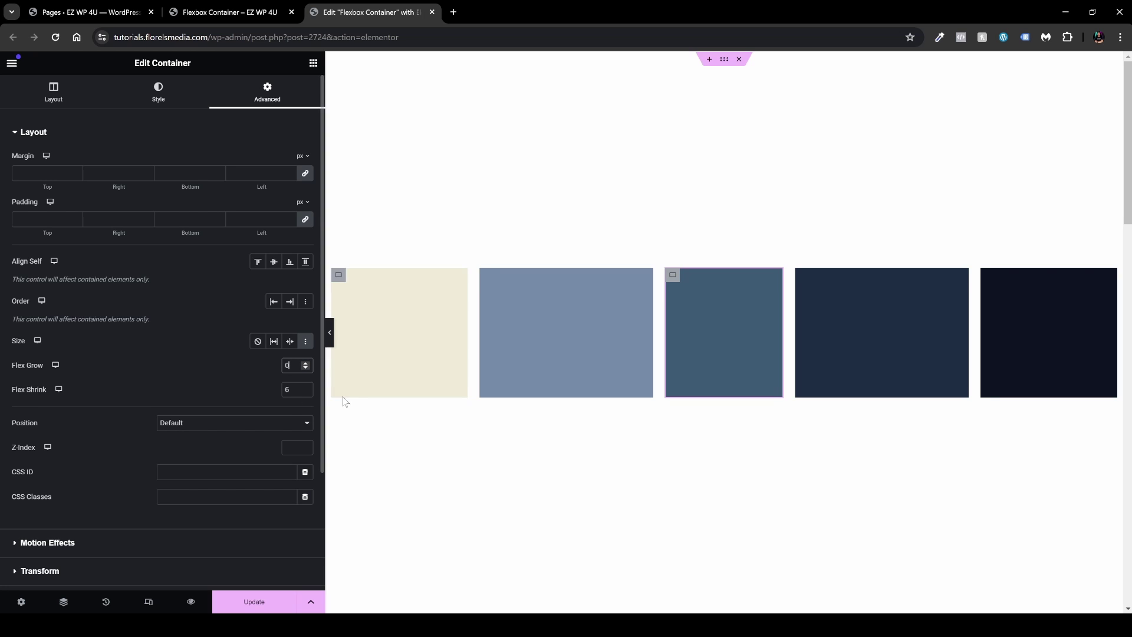
pyautogui.moveTo(724, 59); pyautogui.dragTo(712, 178)
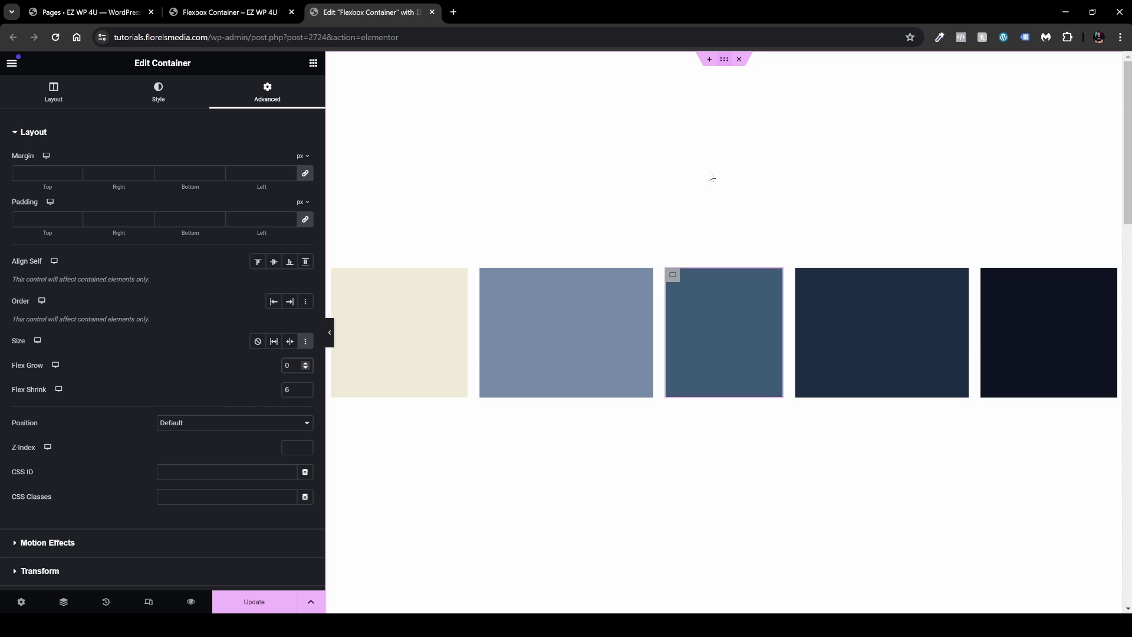
pyautogui.click(724, 59)
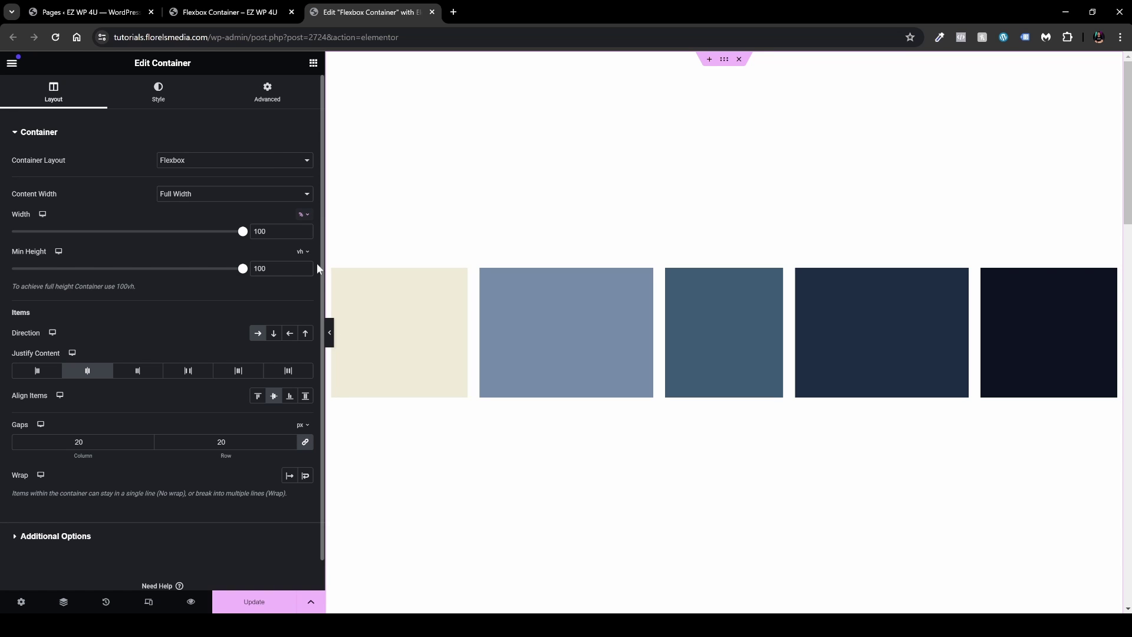
pyautogui.click(330, 334)
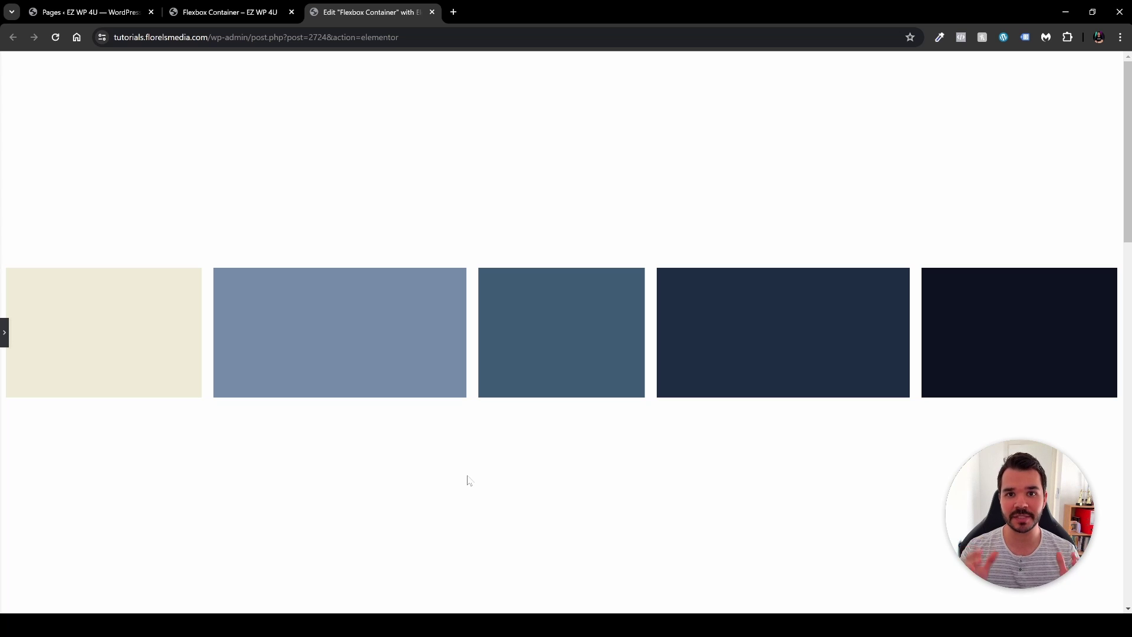
pyautogui.hotkey('ctrl', 'p')
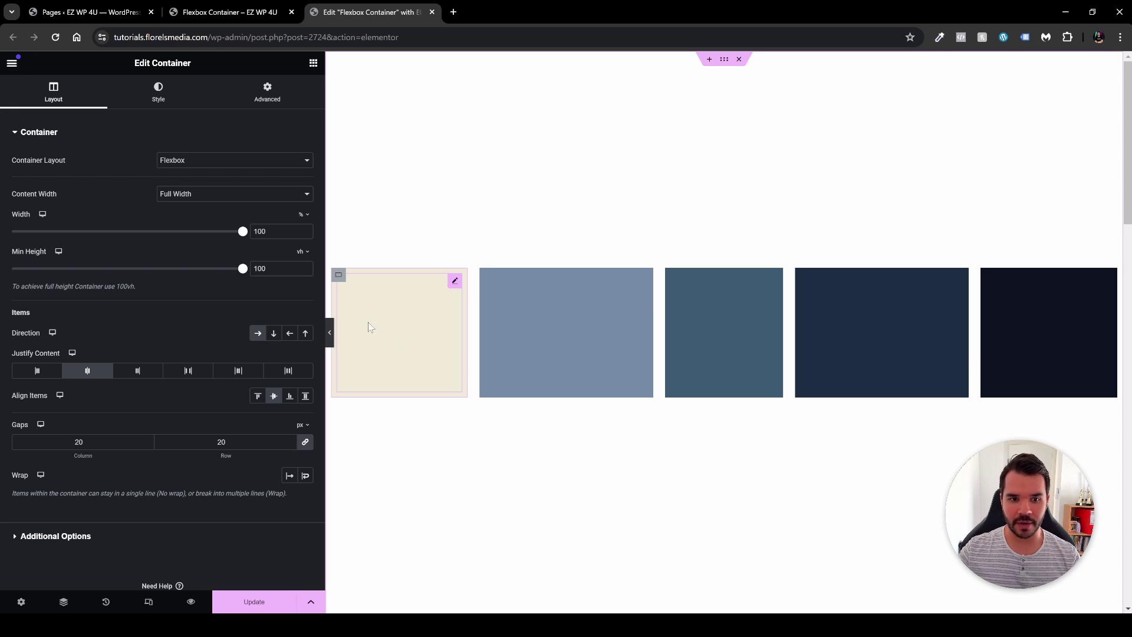
# - Remove the custom size setting from the five coloured containers in the first row
pyautogui.click(494, 287)
pyautogui.click(274, 104)
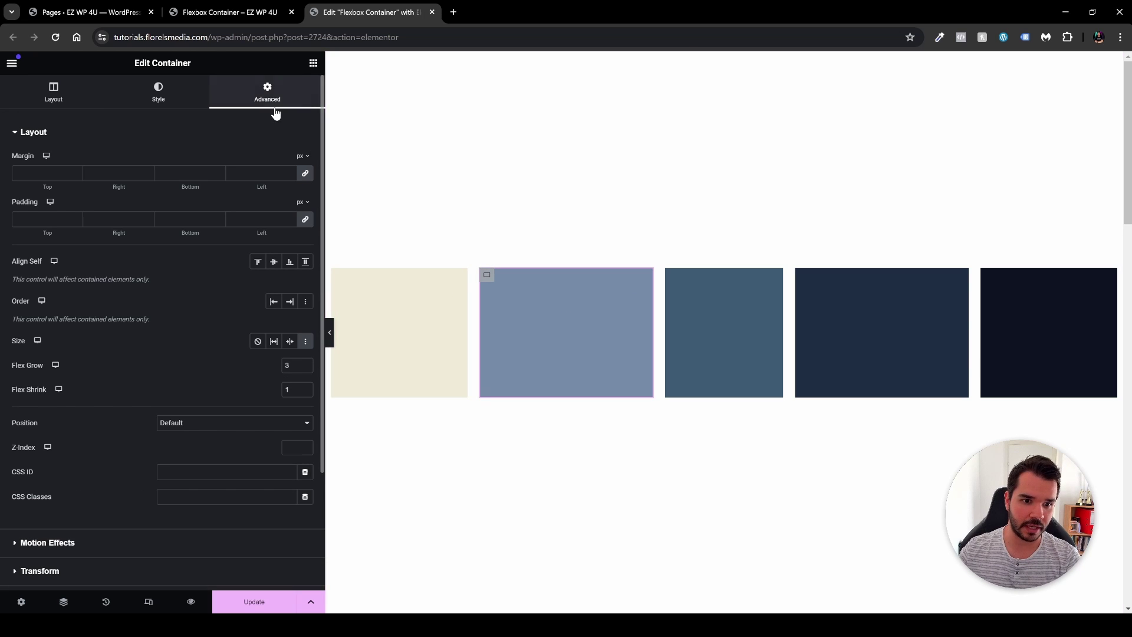
pyautogui.click(306, 341)
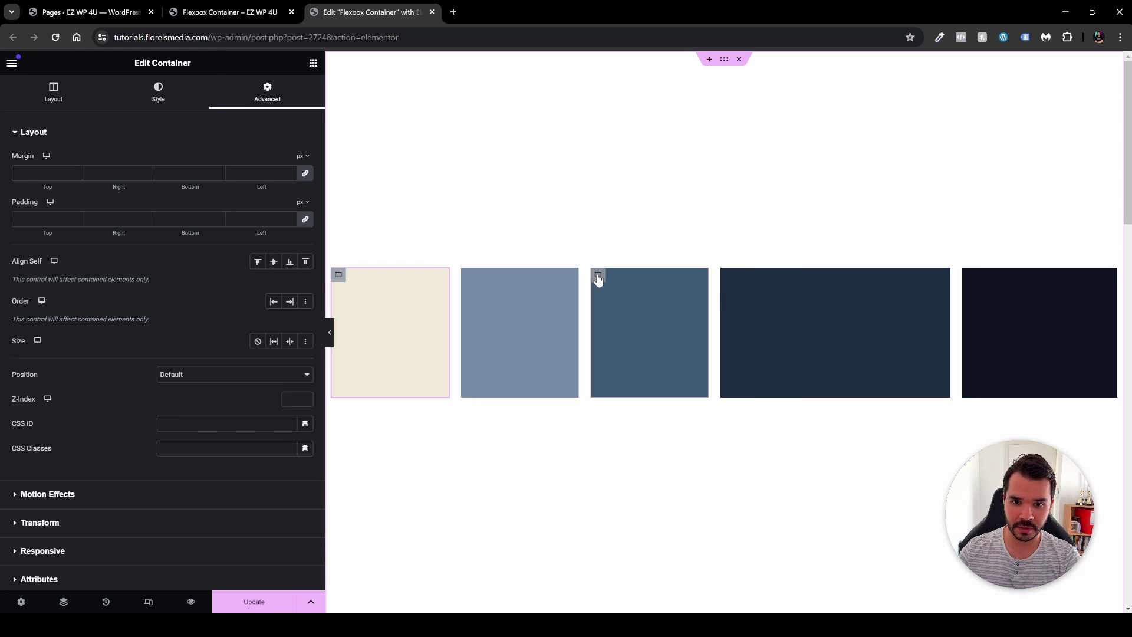
pyautogui.click(365, 313)
pyautogui.click(648, 313)
pyautogui.click(731, 304)
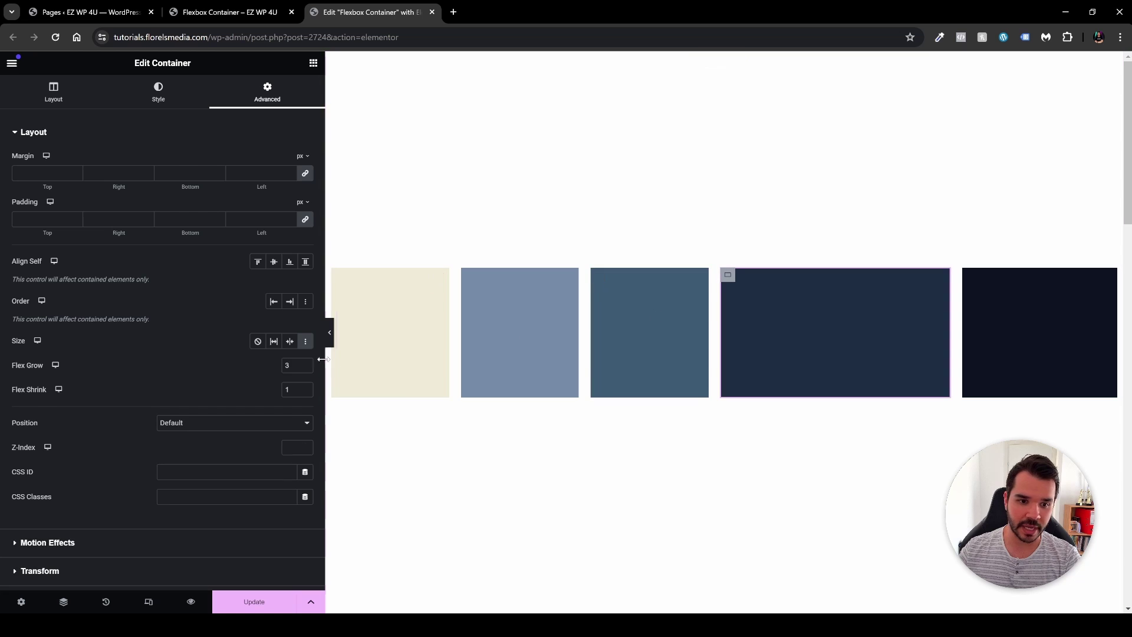
pyautogui.click(305, 342)
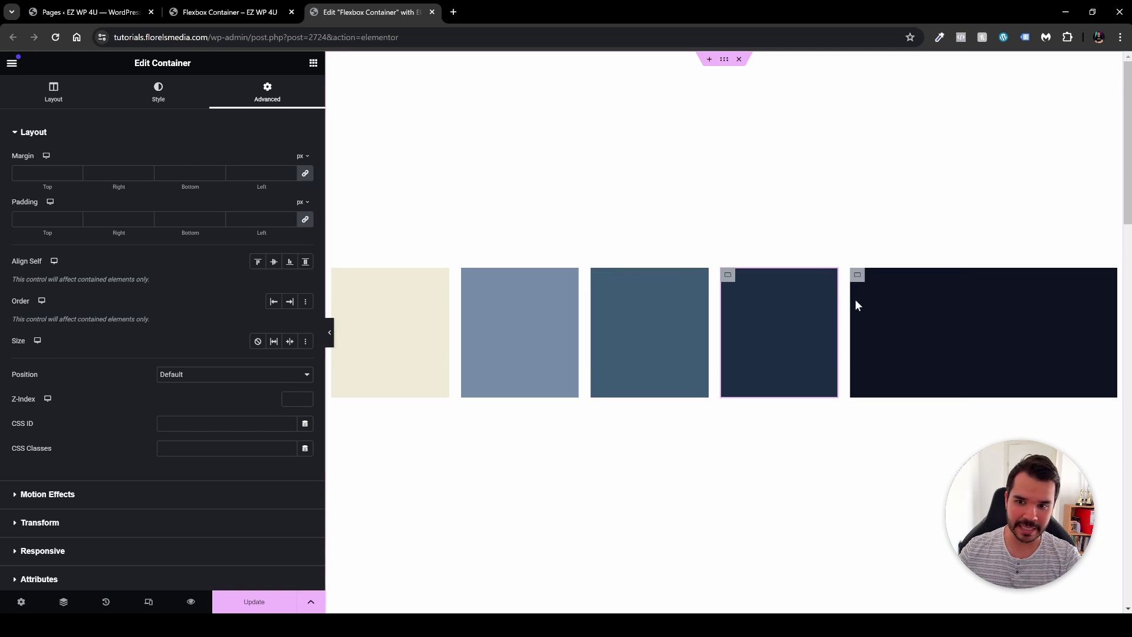
pyautogui.click(857, 278)
pyautogui.click(305, 341)
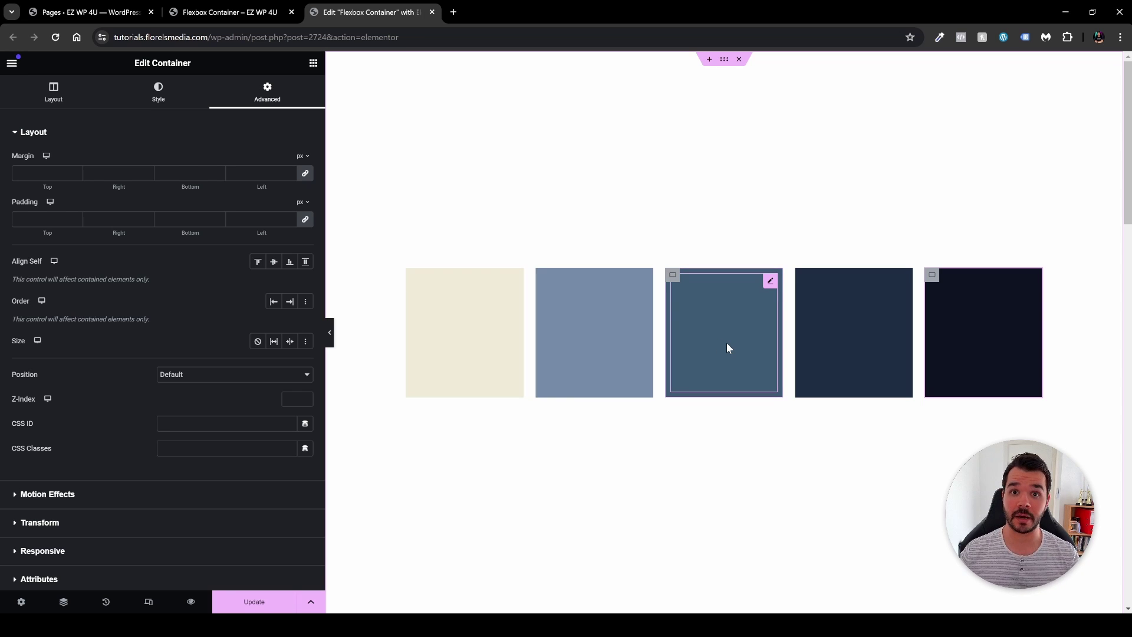
# - Switch the CEO image box in the team row to a custom size
pyautogui.scroll(-8, 728, 395)
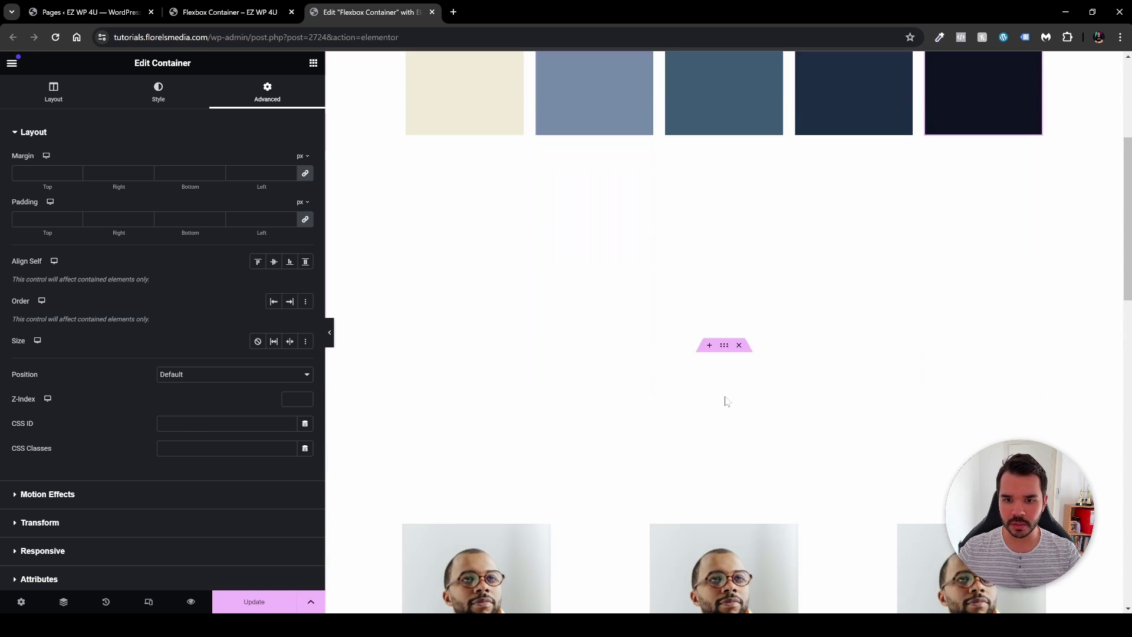
pyautogui.scroll(-1, 741, 369)
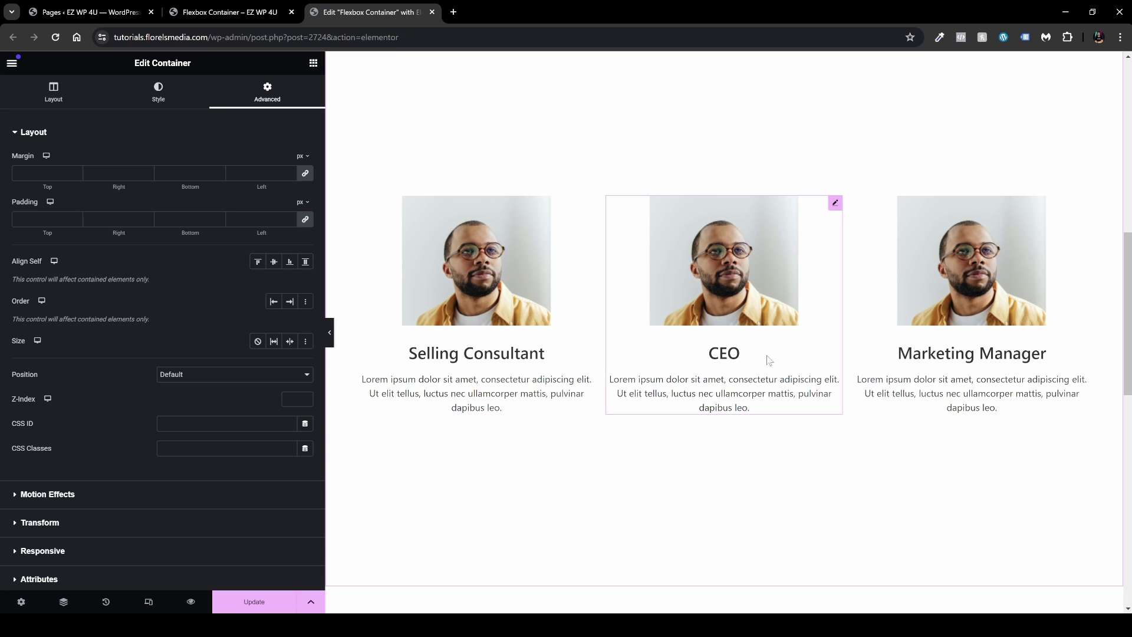
pyautogui.click(828, 211)
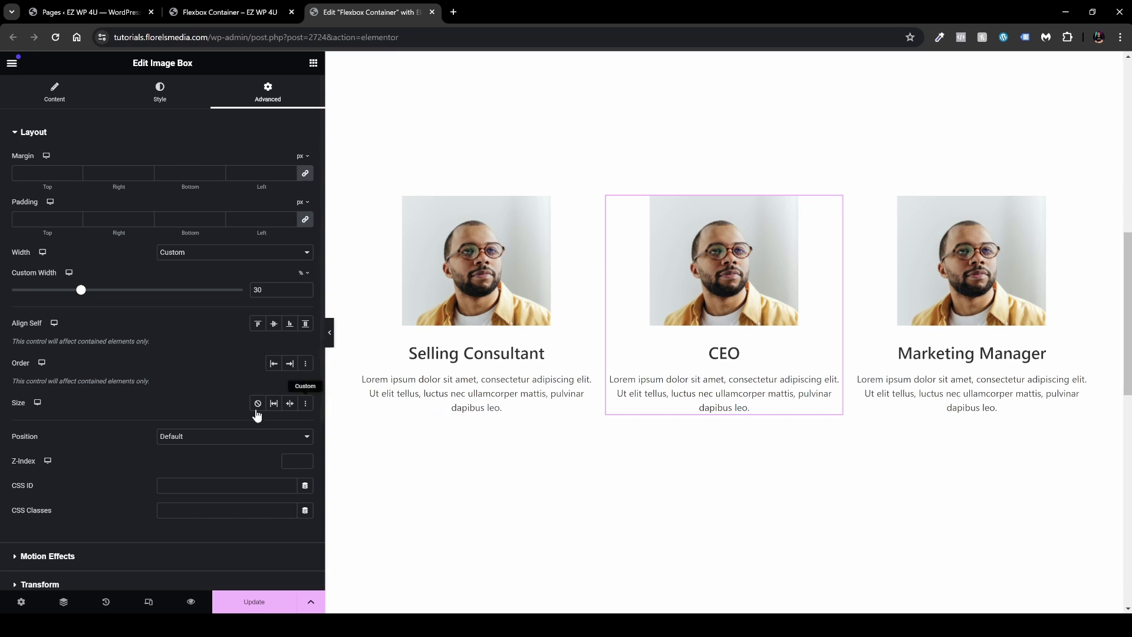
pyautogui.click(306, 406)
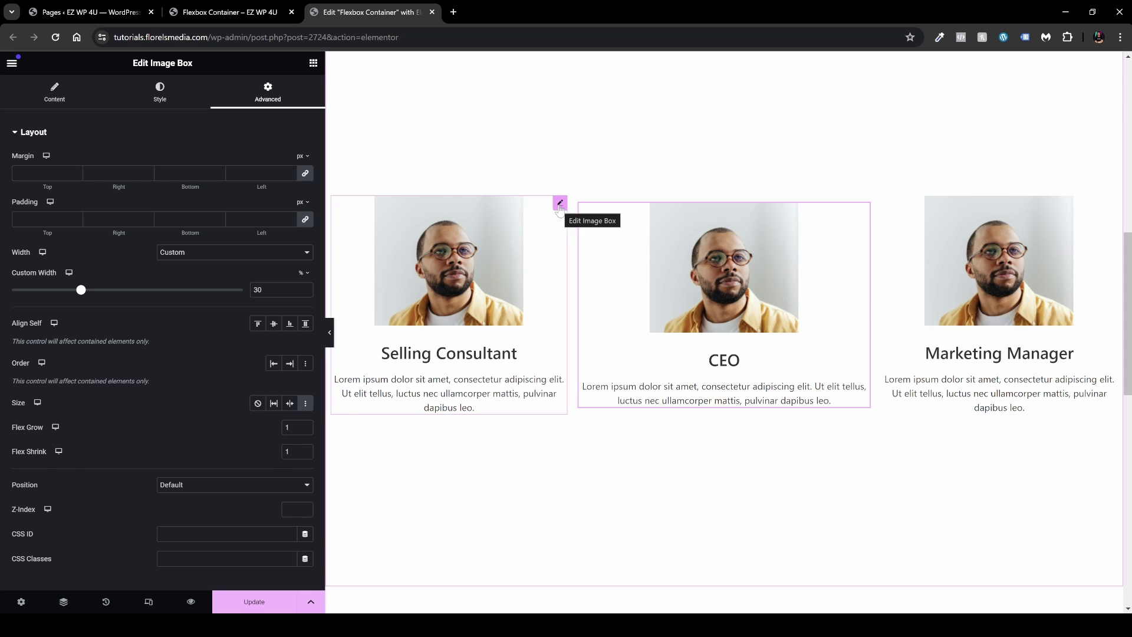
# - Switch the Selling Consultant and Marketing Manager image boxes to a custom size as well
pyautogui.click(558, 200)
pyautogui.click(305, 404)
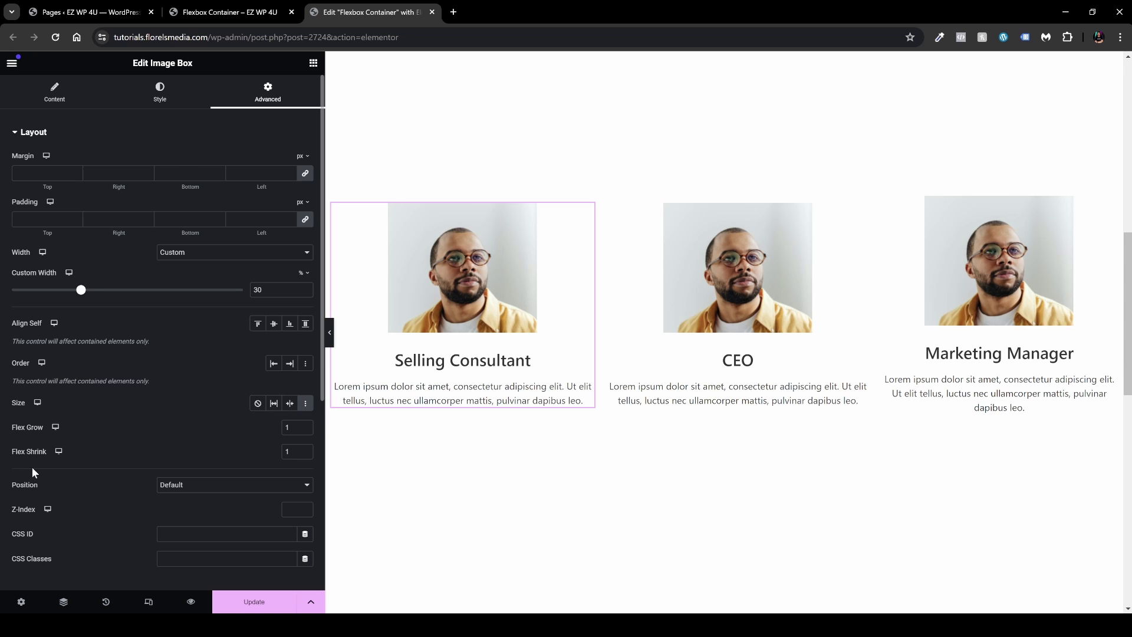
pyautogui.click(484, 308)
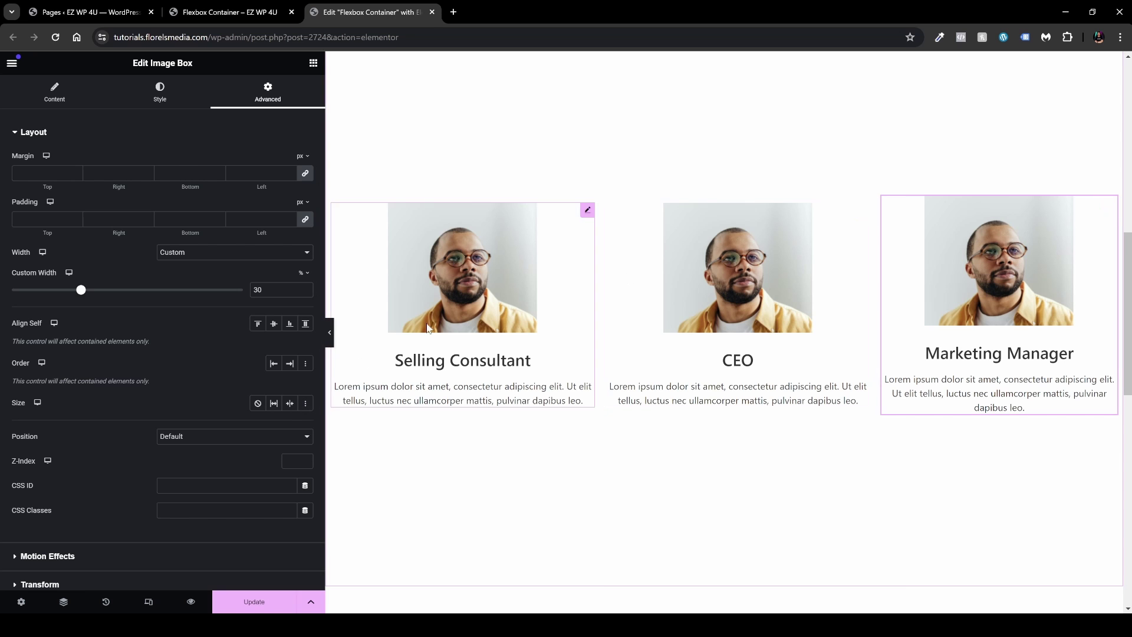
pyautogui.click(305, 404)
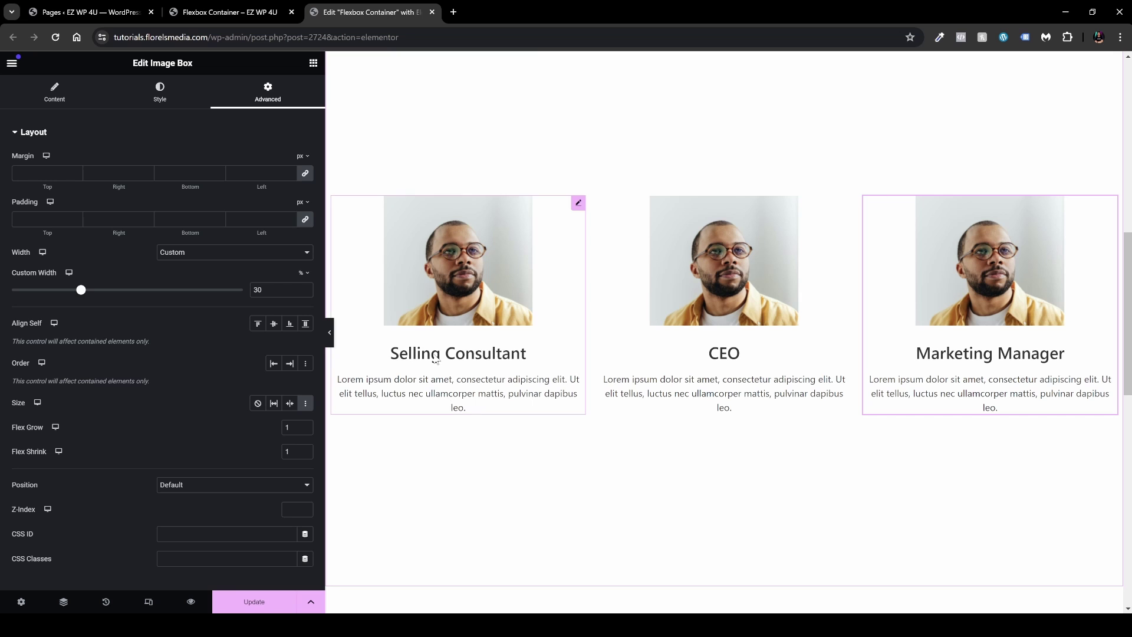
# - Set the CEO image box's Flex Grow to 3 and preview the team row at full width
pyautogui.scroll(1, 437, 361)
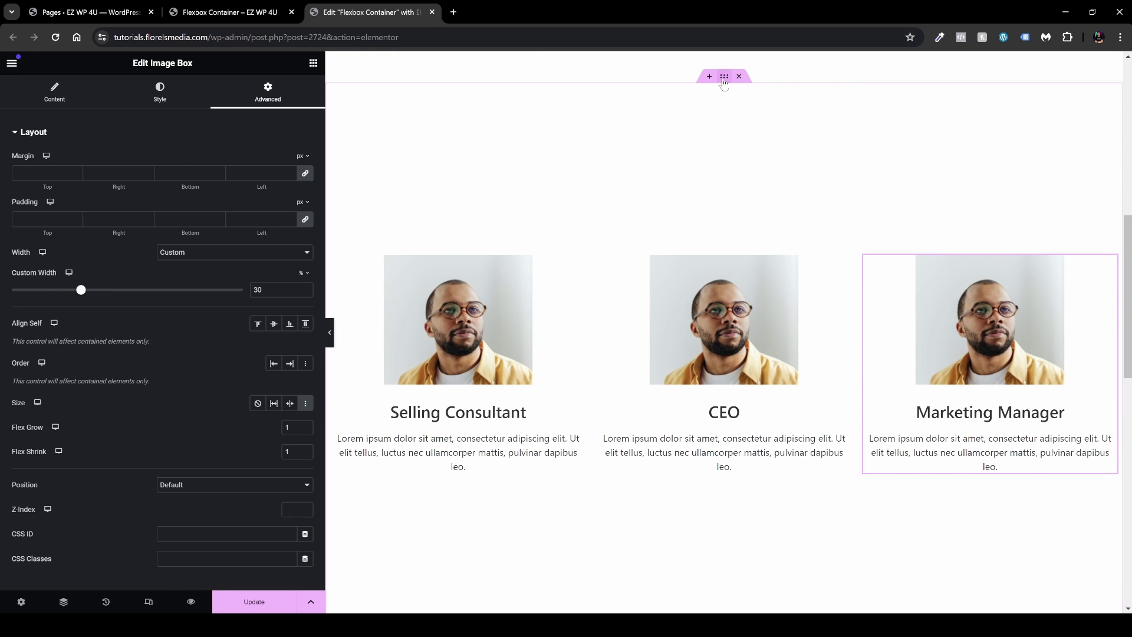
pyautogui.click(725, 77)
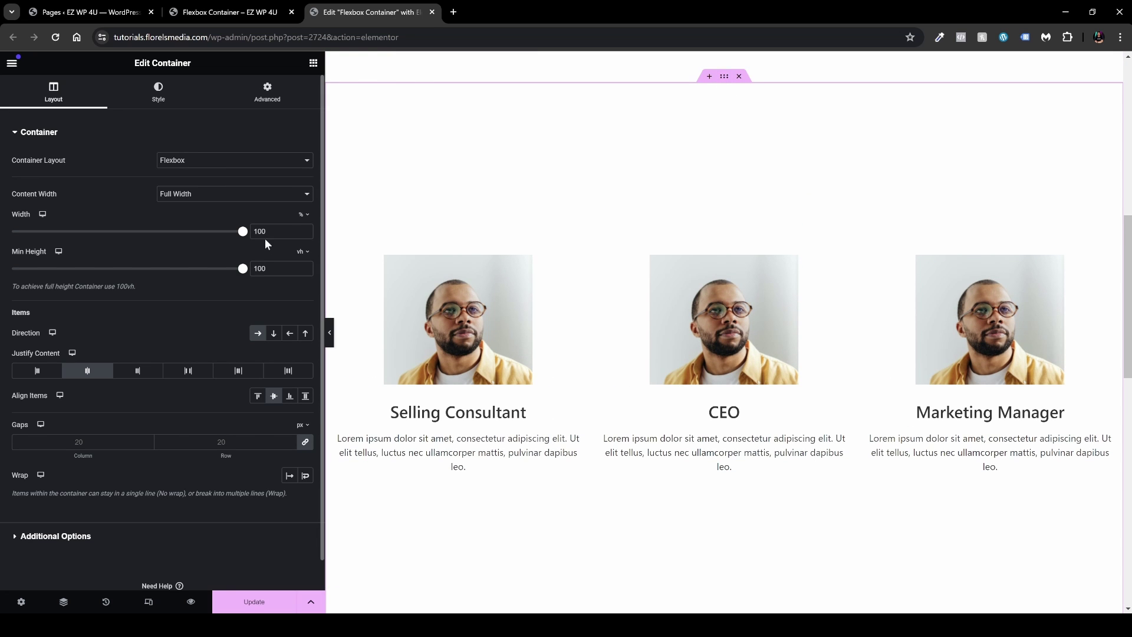
pyautogui.scroll(-1, 698, 399)
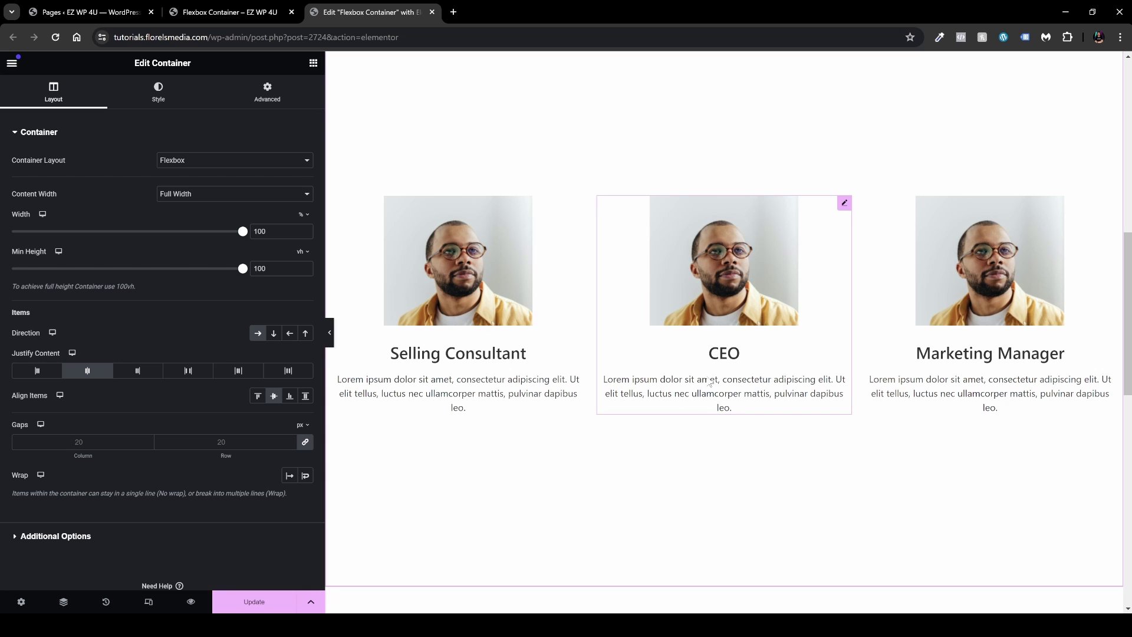
pyautogui.click(715, 360)
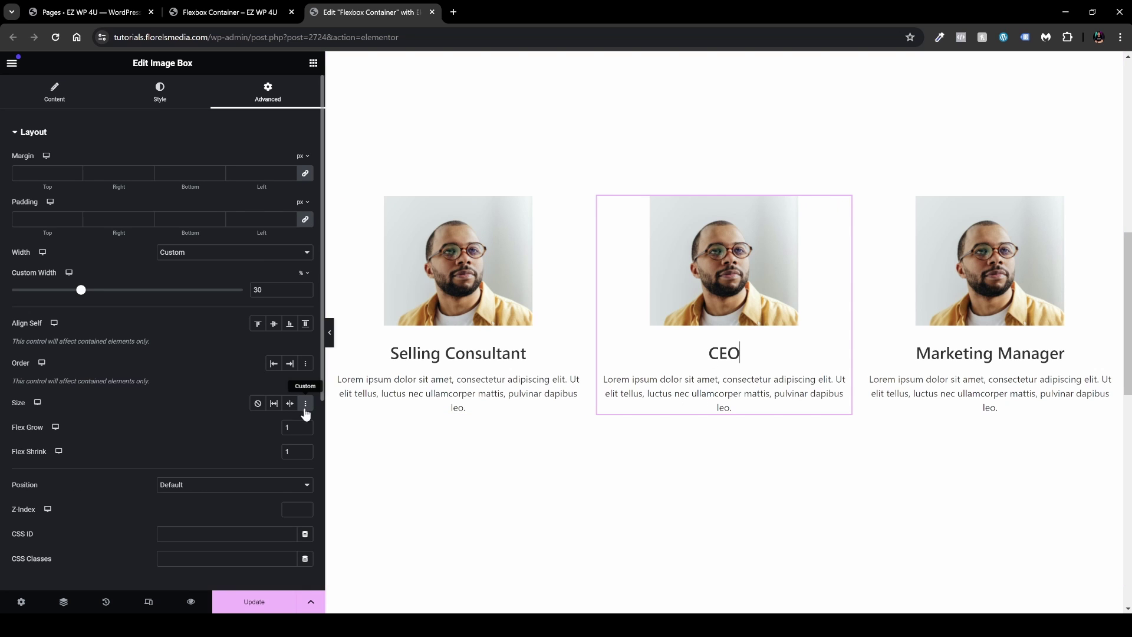
pyautogui.click(293, 427)
pyautogui.write('3')
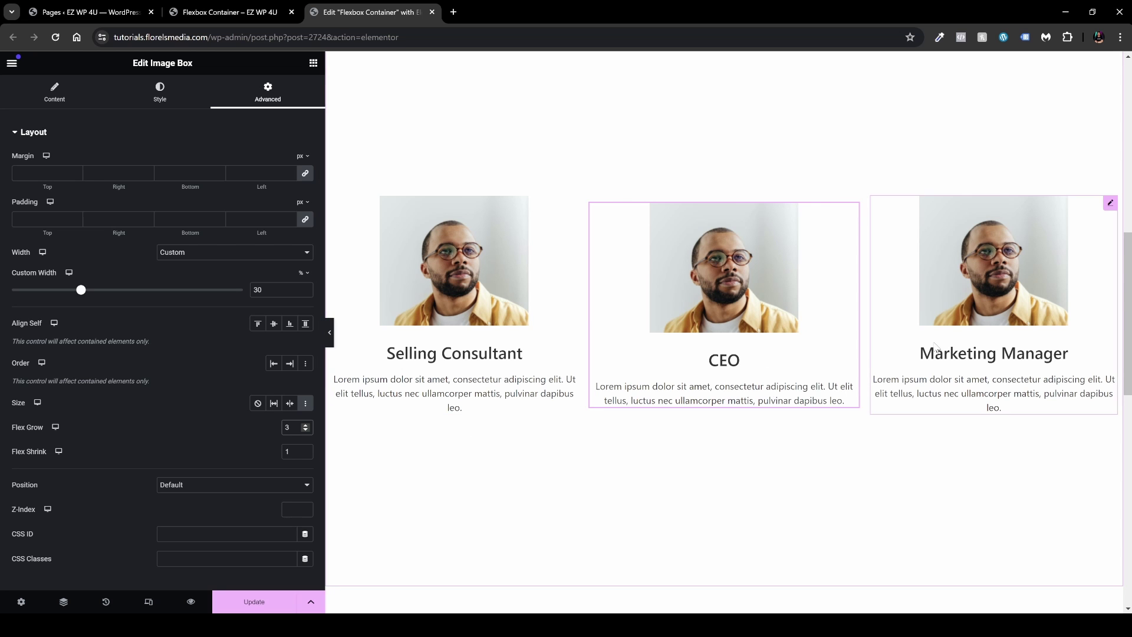
pyautogui.click(327, 340)
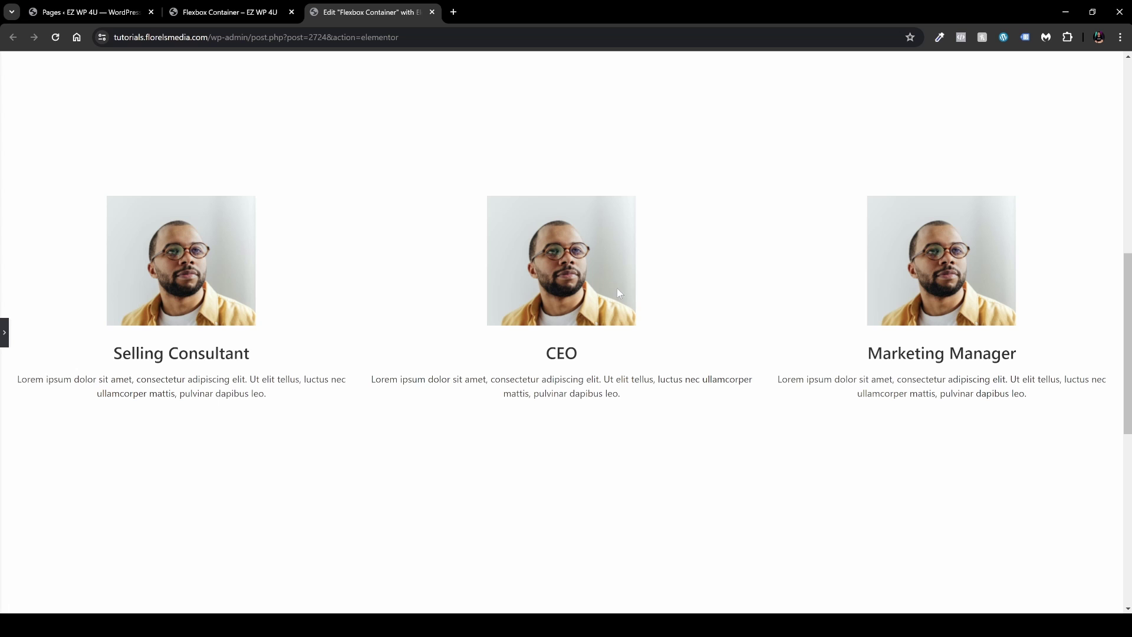
pyautogui.click(4, 333)
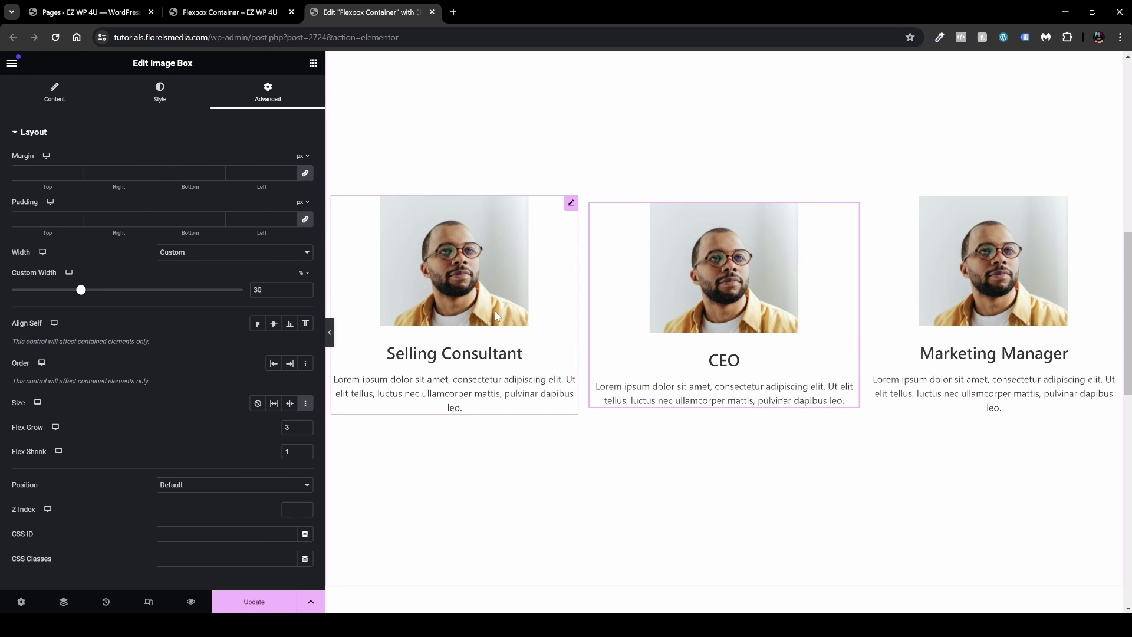
# - Set Flex Grow to 2 on the Selling Consultant and Marketing Manager image boxes and preview the team row
pyautogui.click(305, 430)
pyautogui.click(306, 430)
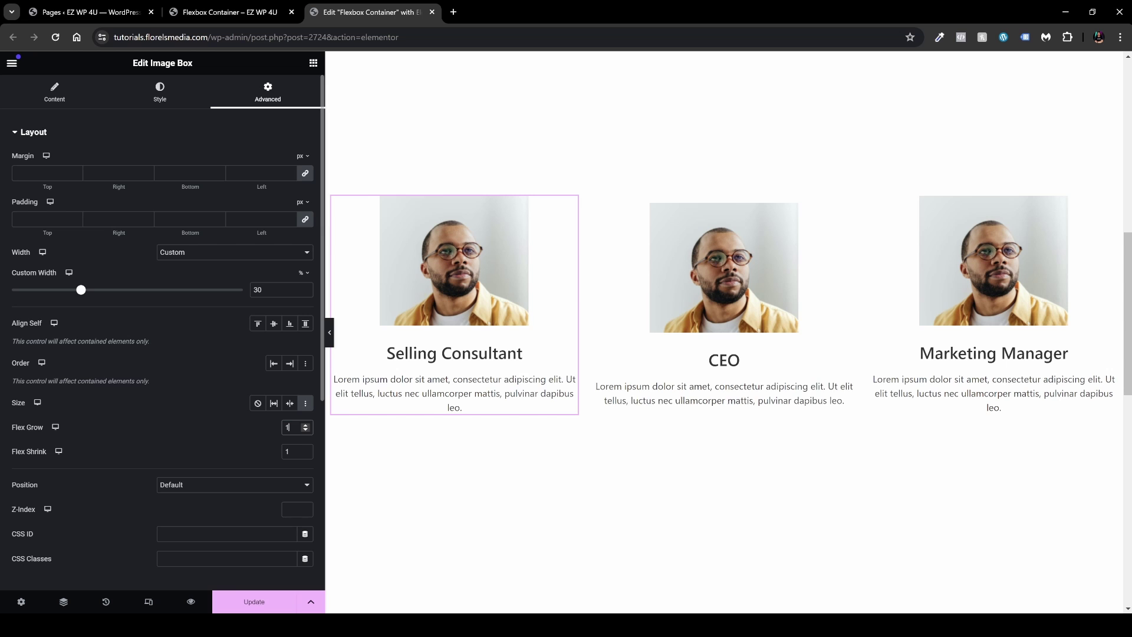
pyautogui.click(306, 425)
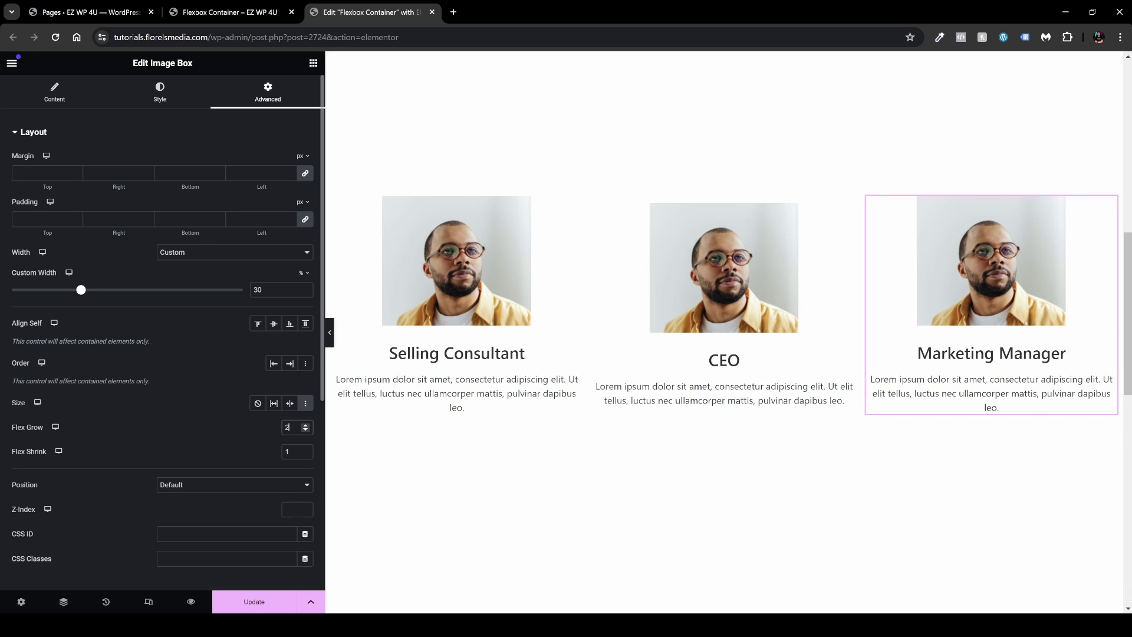
pyautogui.hotkey('ctrl', 'p')
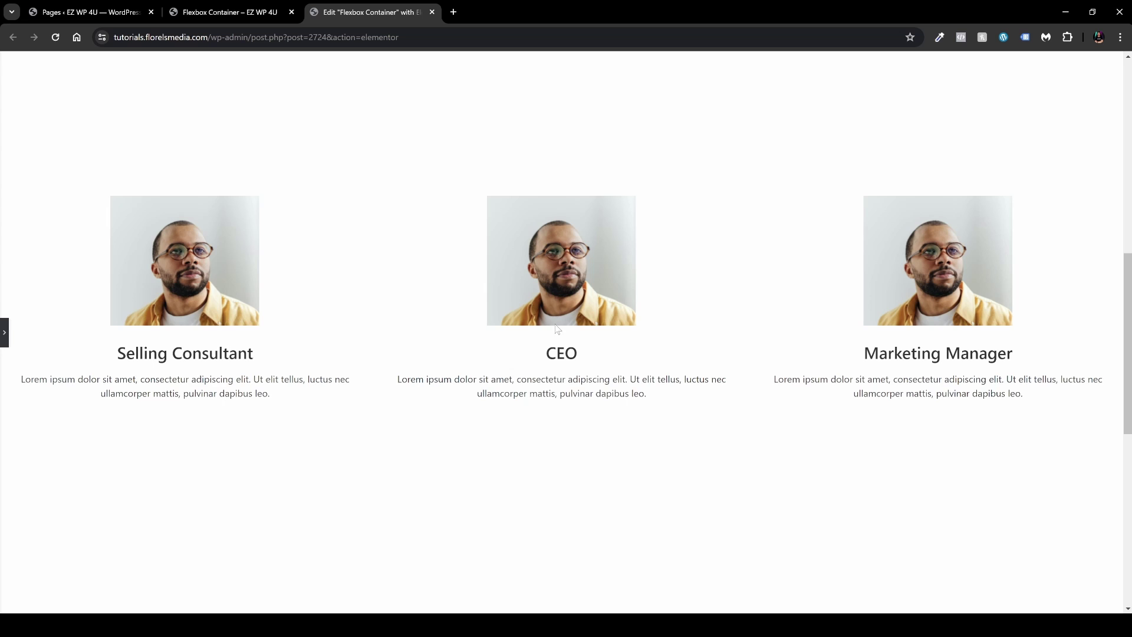
pyautogui.hotkey('ctrl', 'p')
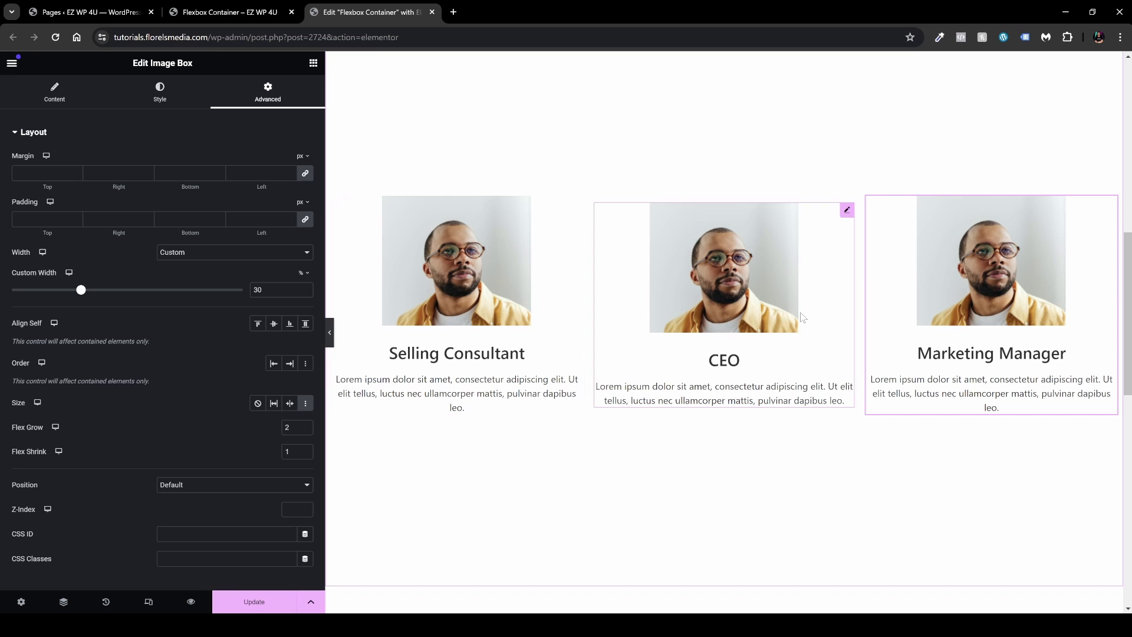
# - Review the product cards, the coloured container row and the CEO image box's size settings
pyautogui.scroll(-9, 706, 281)
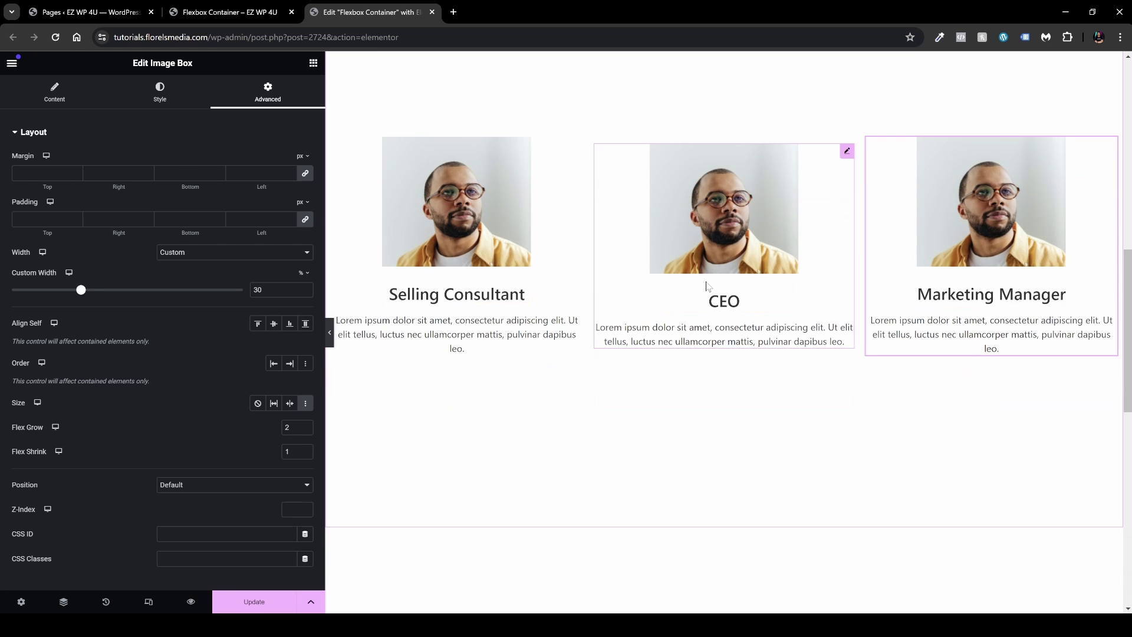
pyautogui.scroll(-1, 706, 281)
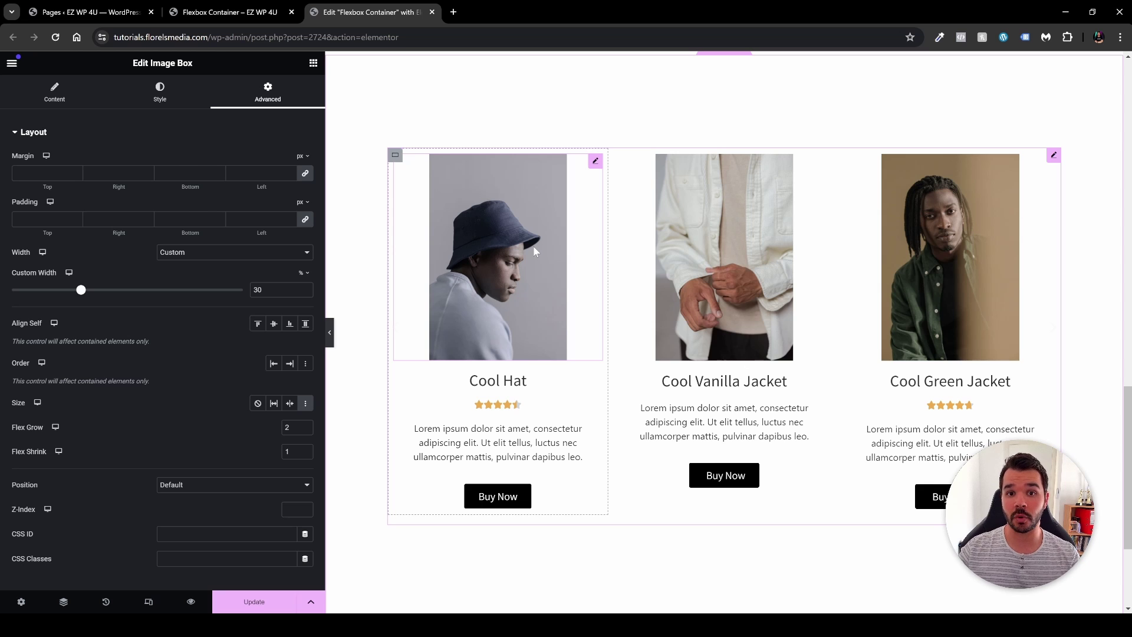
pyautogui.scroll(10, 558, 253)
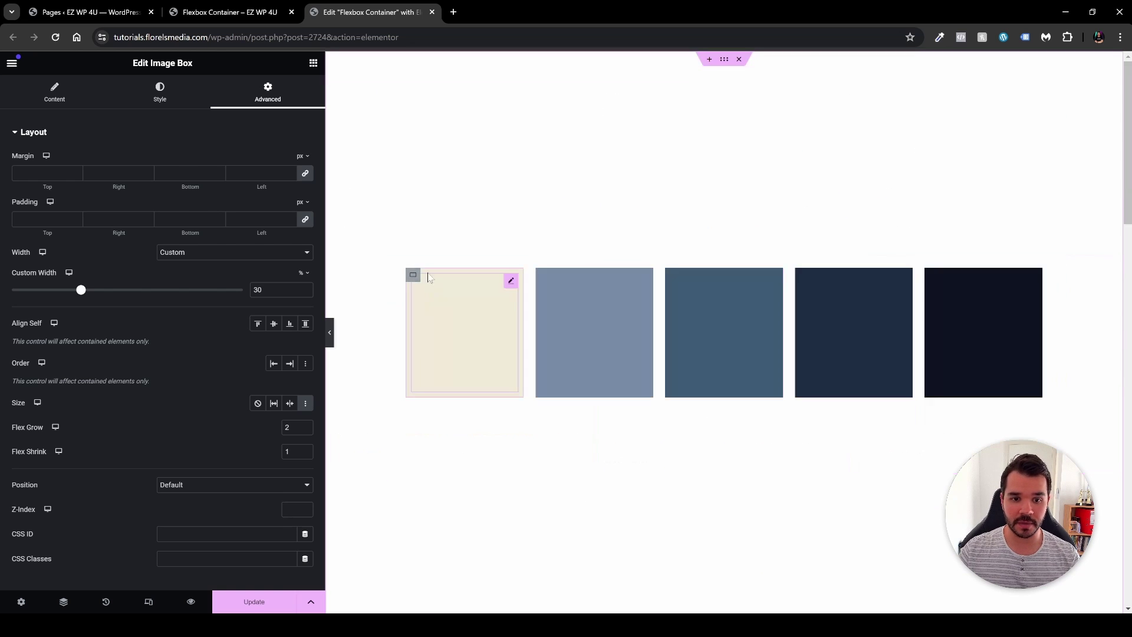
pyautogui.scroll(-5, 649, 330)
pyautogui.click(745, 289)
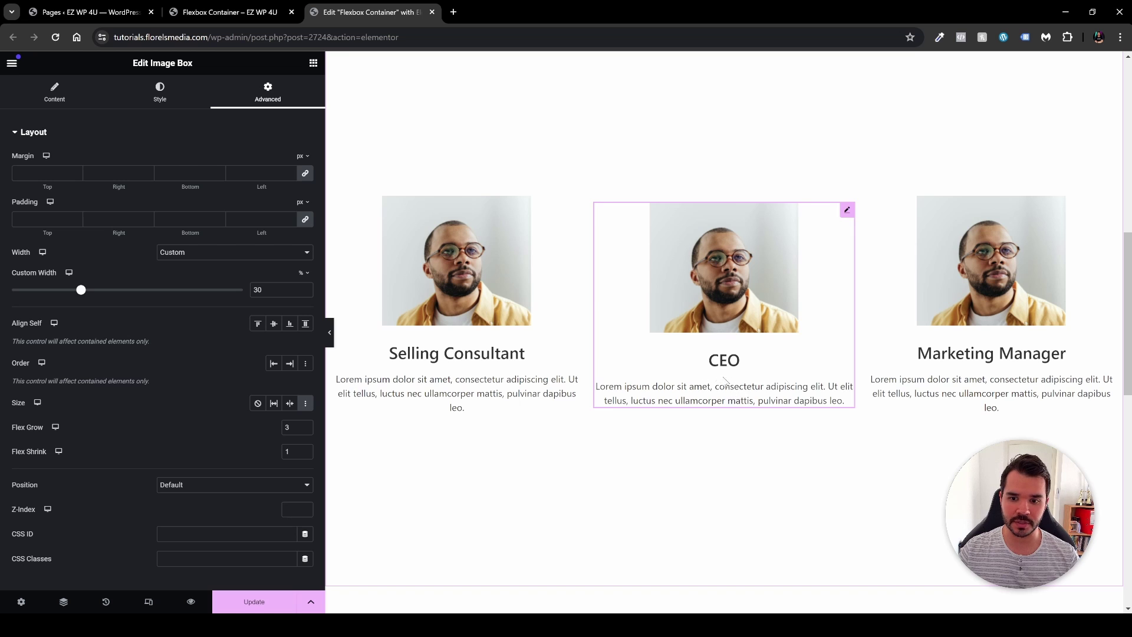
# - Set the size of the Cool Vanilla Jacket card's description text to Grow
pyautogui.scroll(-10, 730, 403)
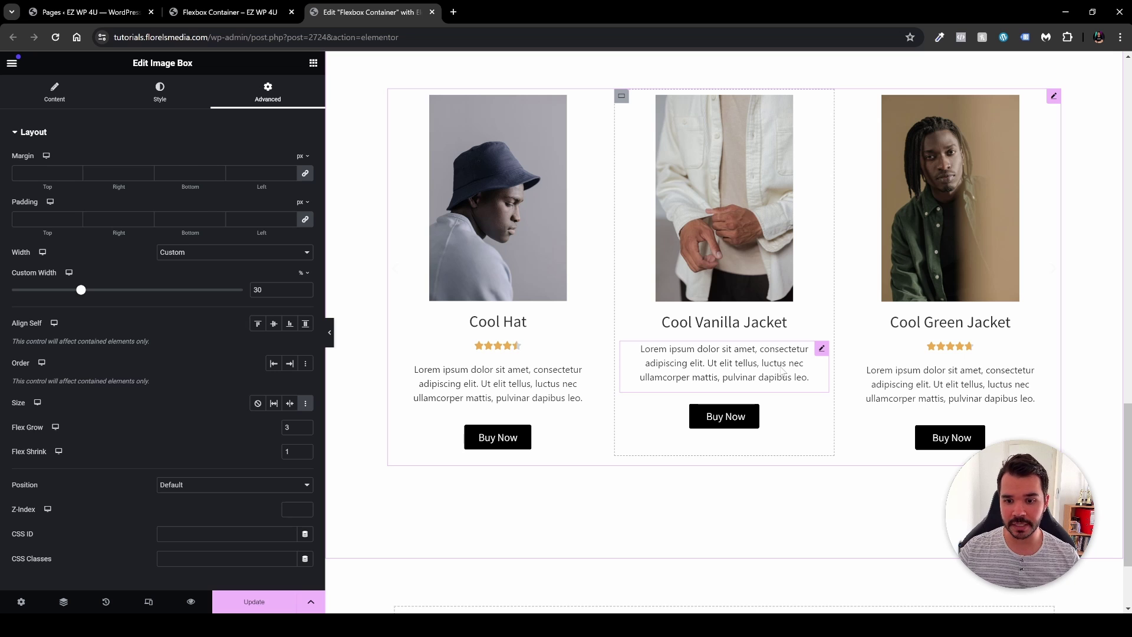
pyautogui.click(783, 369)
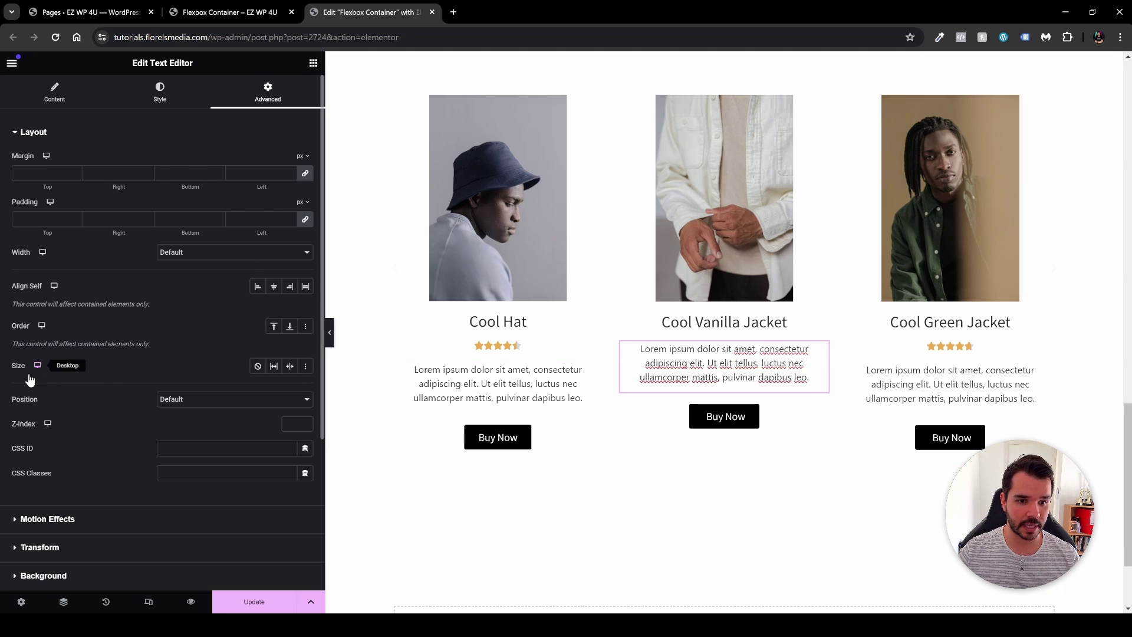
pyautogui.click(274, 366)
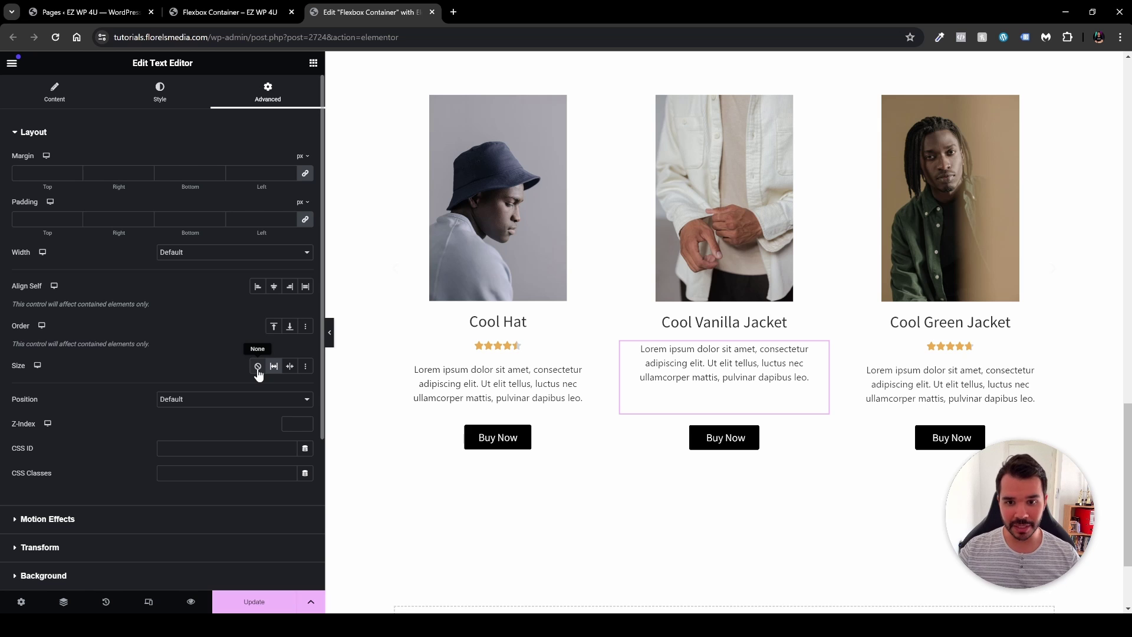
# - Set a custom size with Flex Grow 3 on the second and fourth coloured containers
pyautogui.scroll(15, 645, 462)
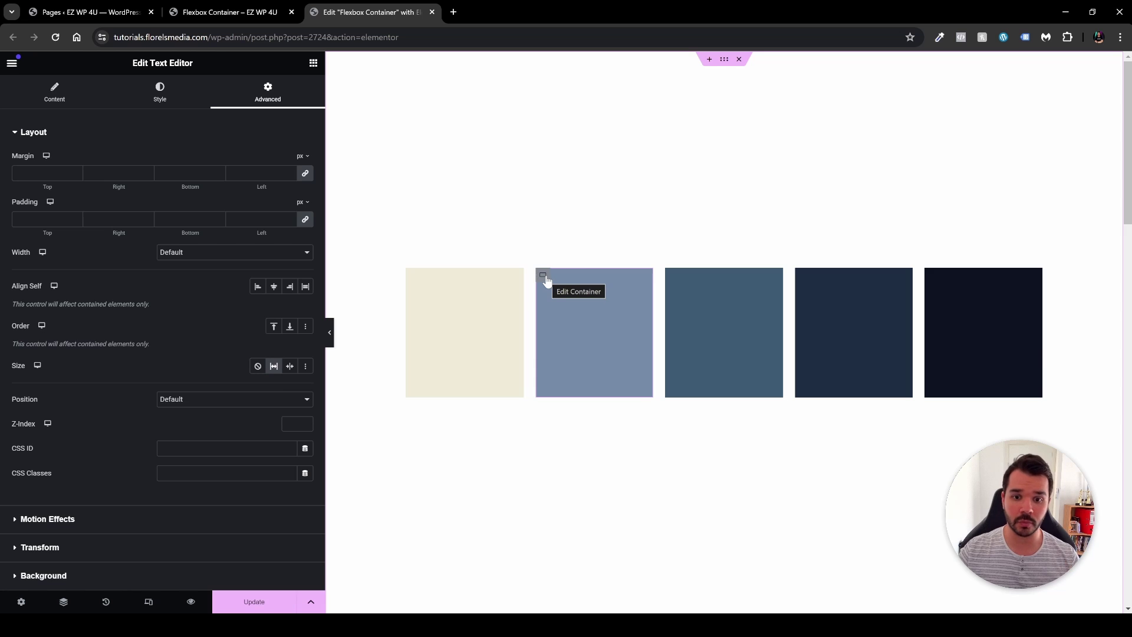
pyautogui.click(544, 278)
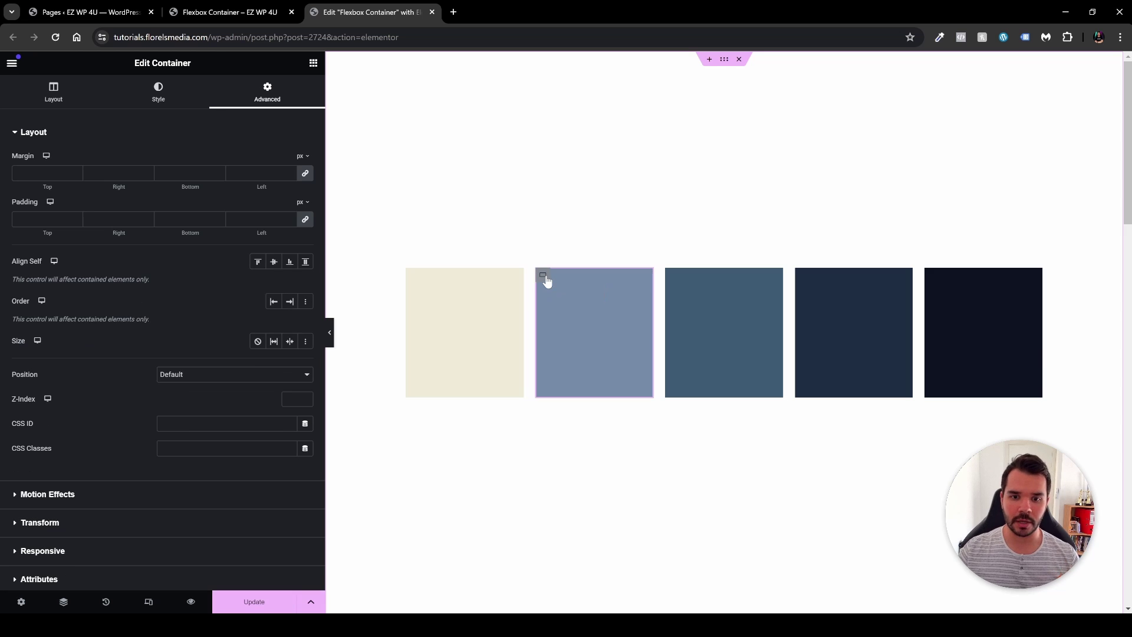
pyautogui.click(305, 343)
pyautogui.click(878, 277)
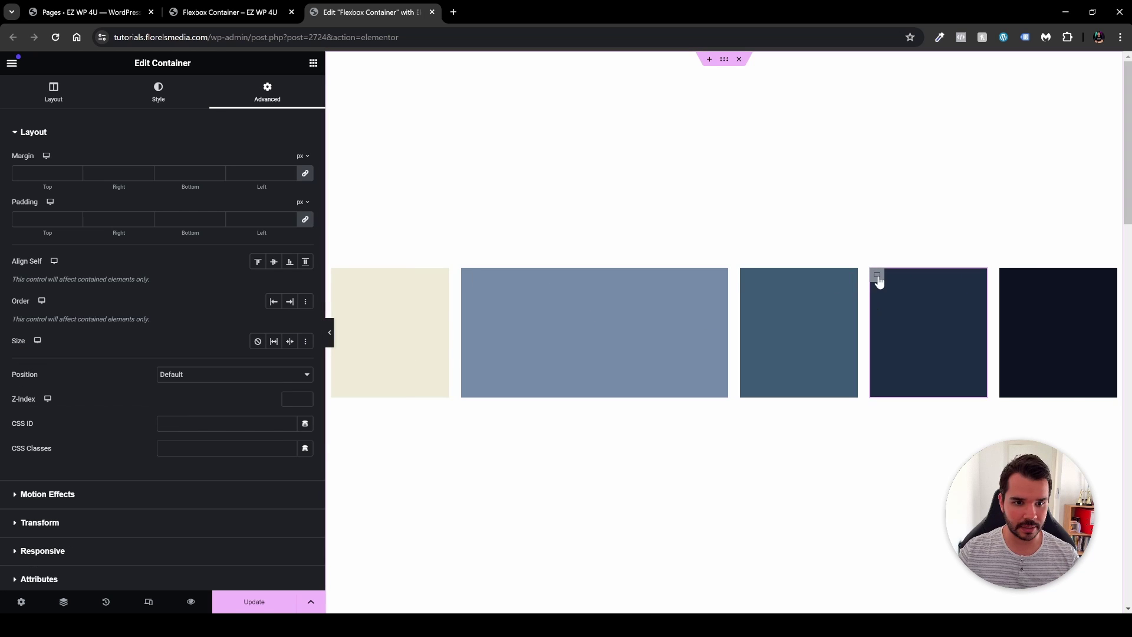
pyautogui.click(305, 342)
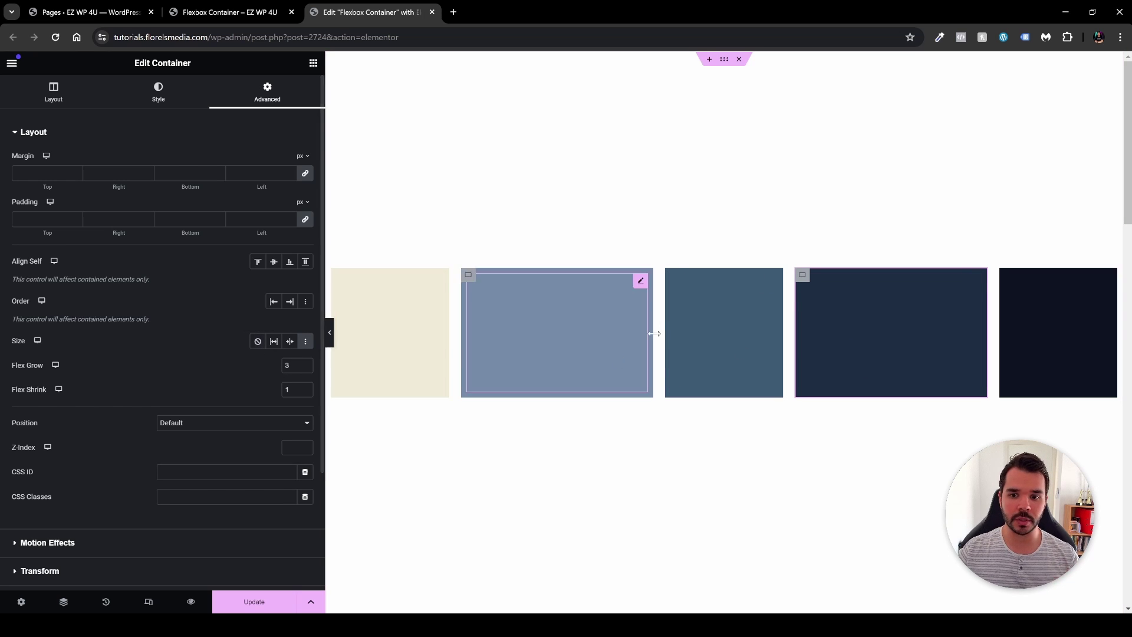
# - Set the middle coloured container's size to None and preview the row at full width
pyautogui.click(672, 277)
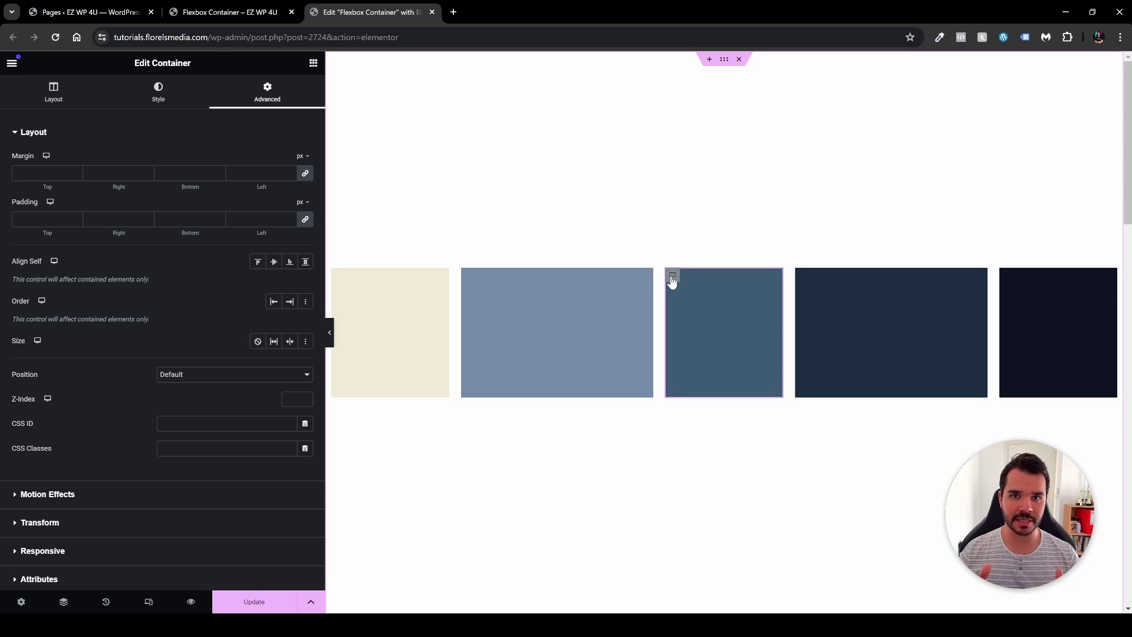
pyautogui.click(329, 333)
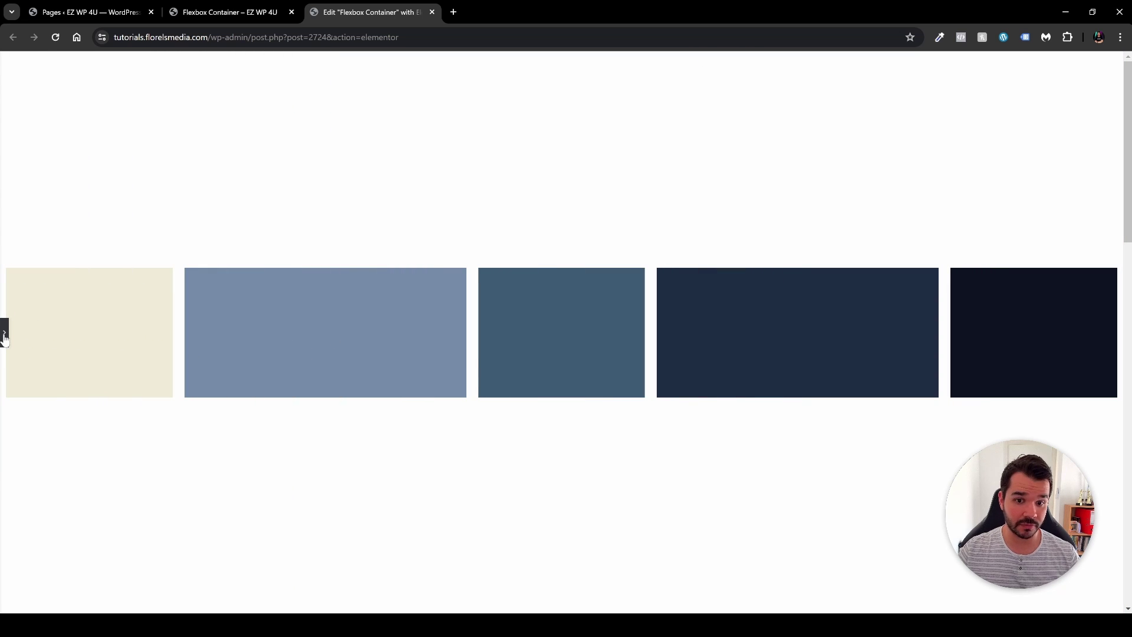
pyautogui.click(3, 334)
pyautogui.moveTo(325, 374); pyautogui.dragTo(336, 374)
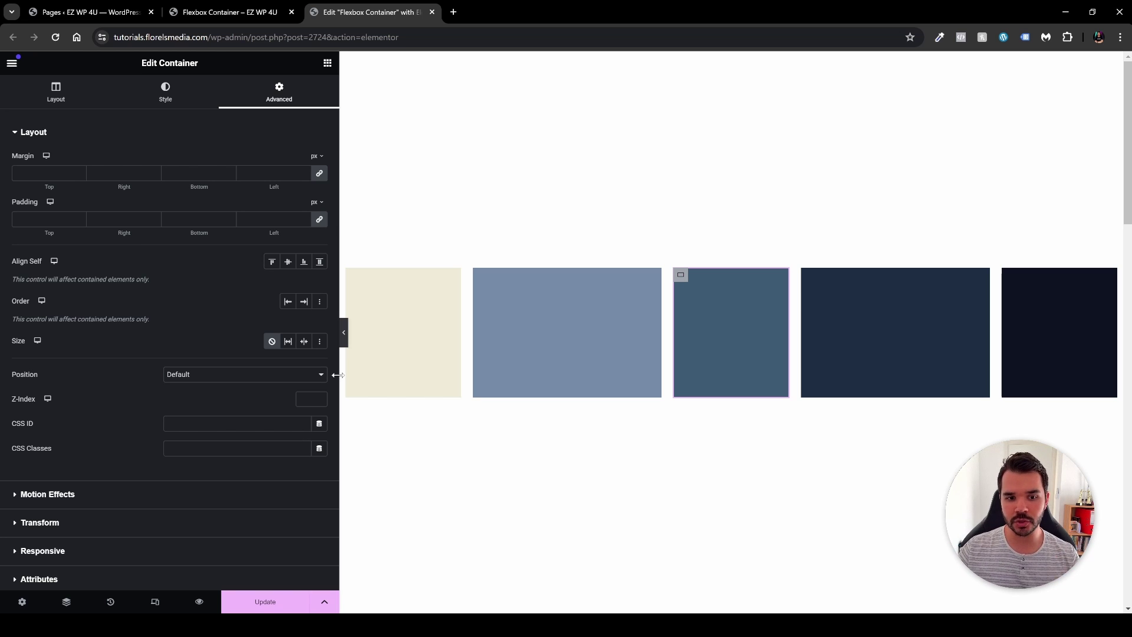
# - Set the middle coloured container's width to 300 px and check how the row responds to a wider canvas
pyautogui.click(72, 106)
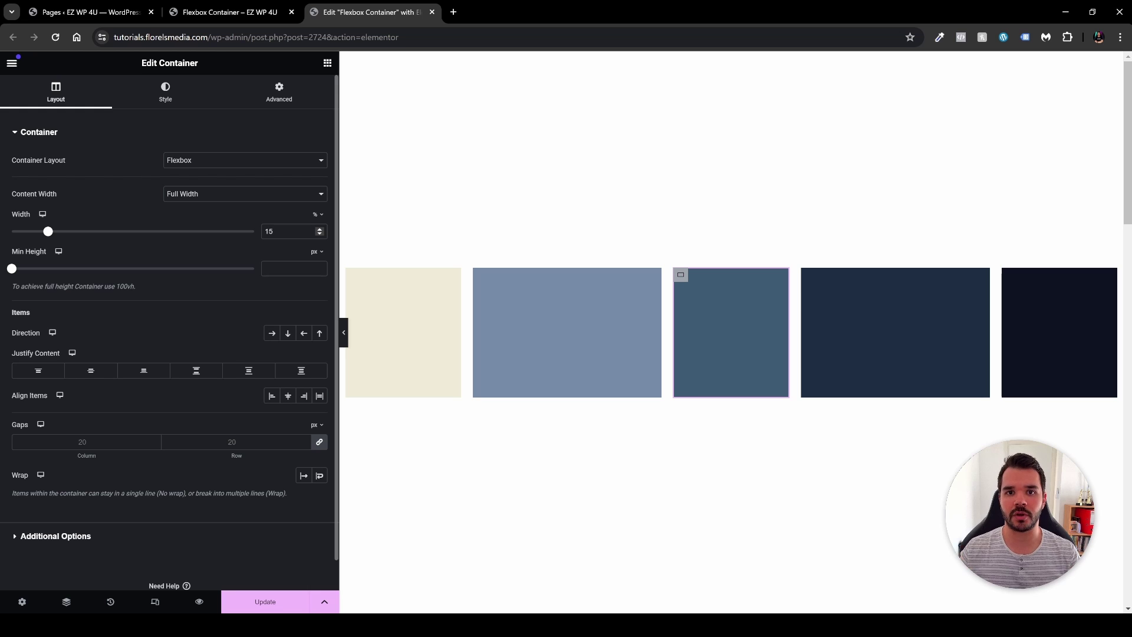
pyautogui.doubleClick(269, 231)
pyautogui.write('300')
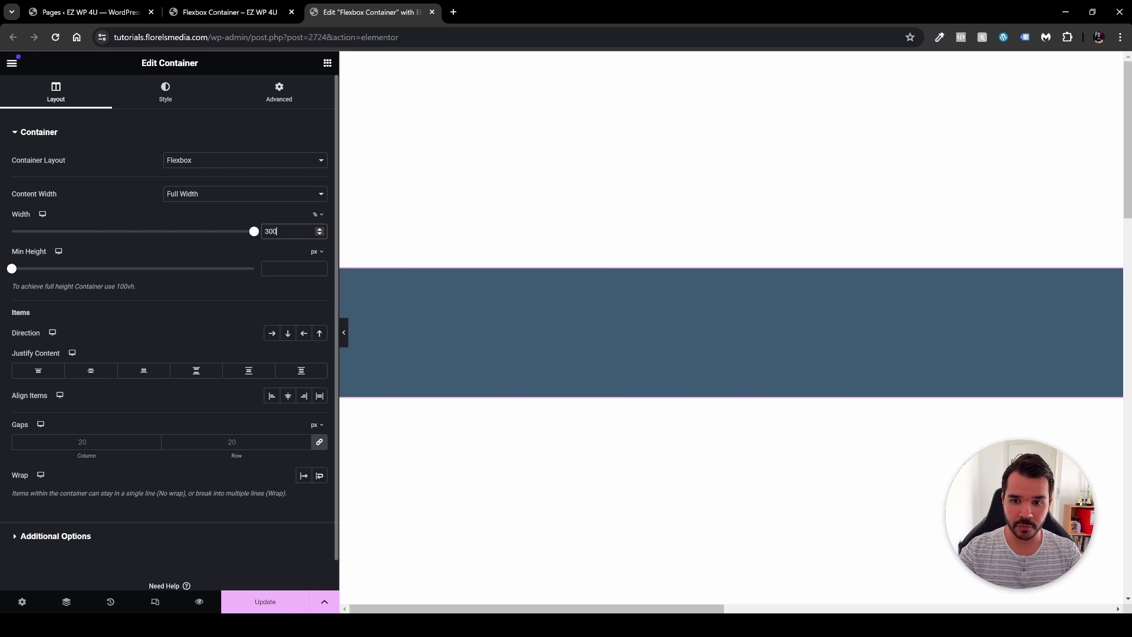
pyautogui.click(317, 214)
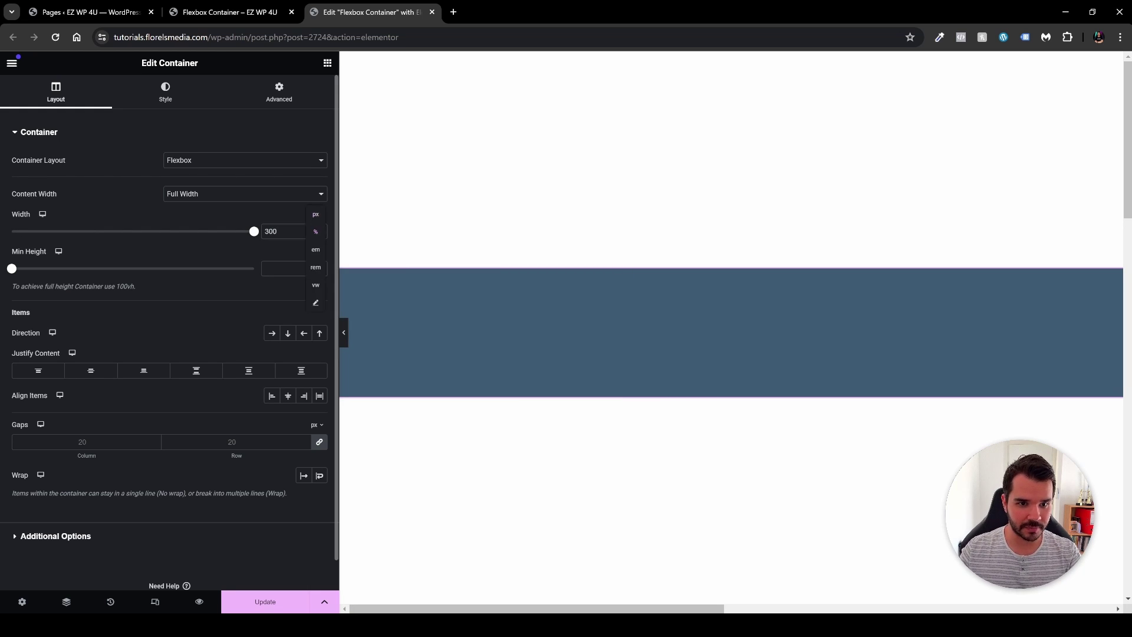
pyautogui.click(315, 223)
pyautogui.write('300')
pyautogui.moveTo(340, 357); pyautogui.dragTo(303, 363)
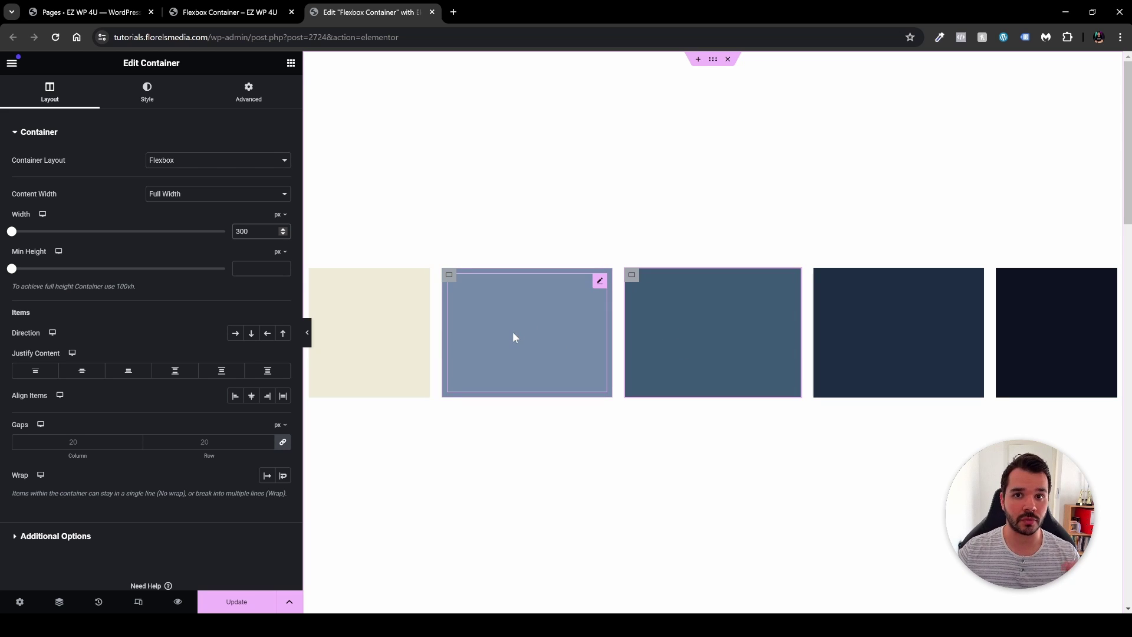
# - Check the middle container's settings and set the second coloured container's width to 300 px
pyautogui.click(495, 324)
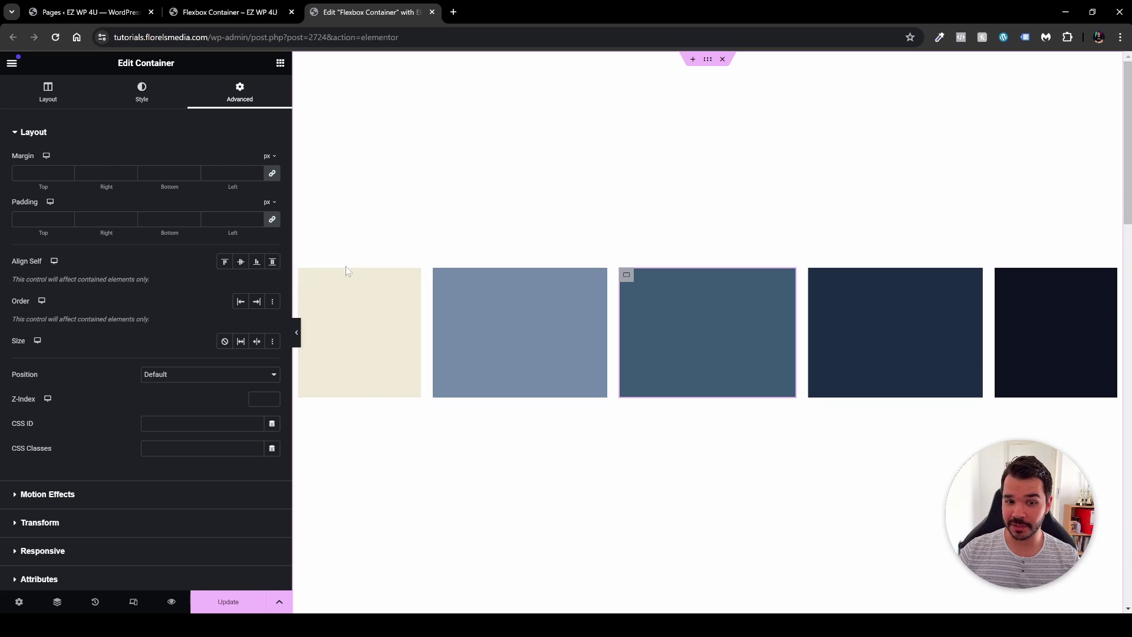
pyautogui.click(625, 287)
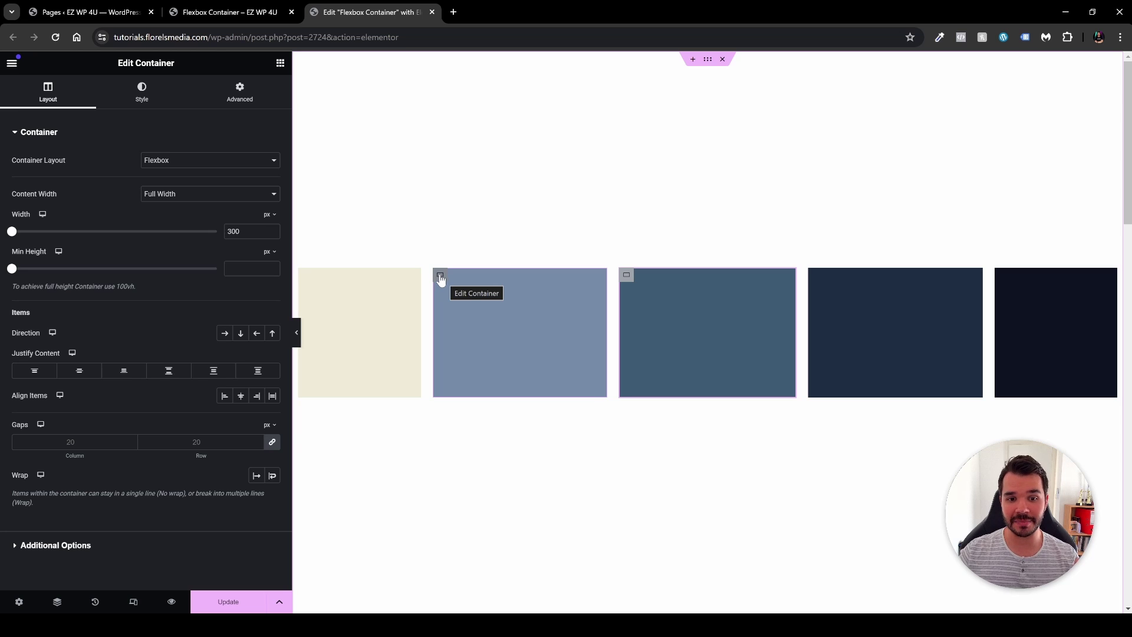
pyautogui.click(440, 277)
pyautogui.click(53, 94)
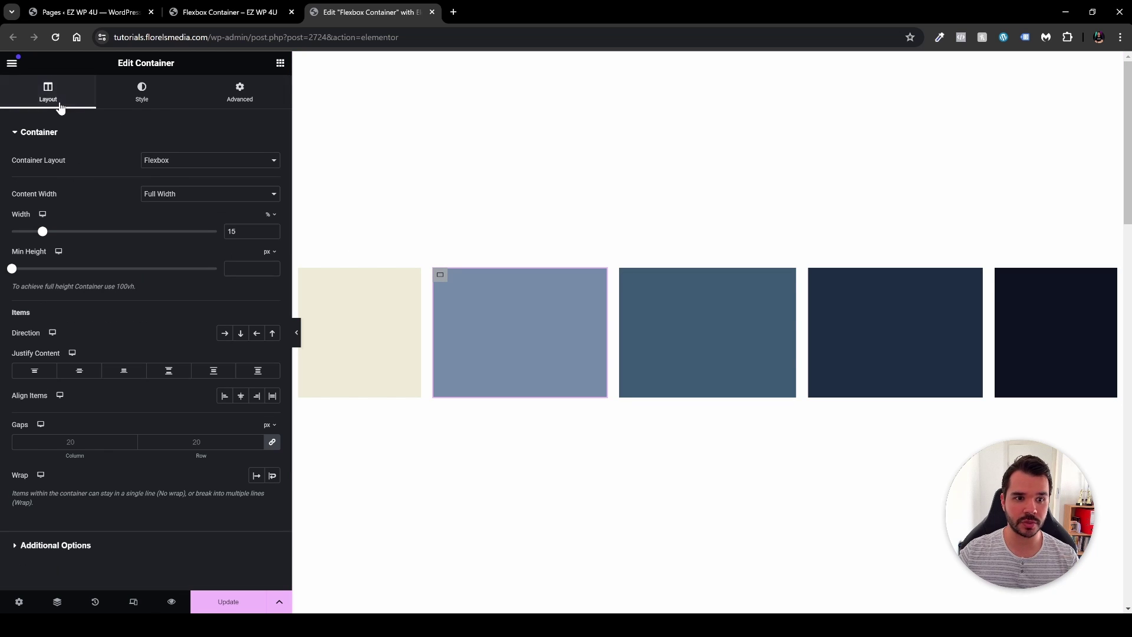
pyautogui.click(270, 215)
pyautogui.click(270, 215)
pyautogui.click(236, 231)
pyautogui.write('300')
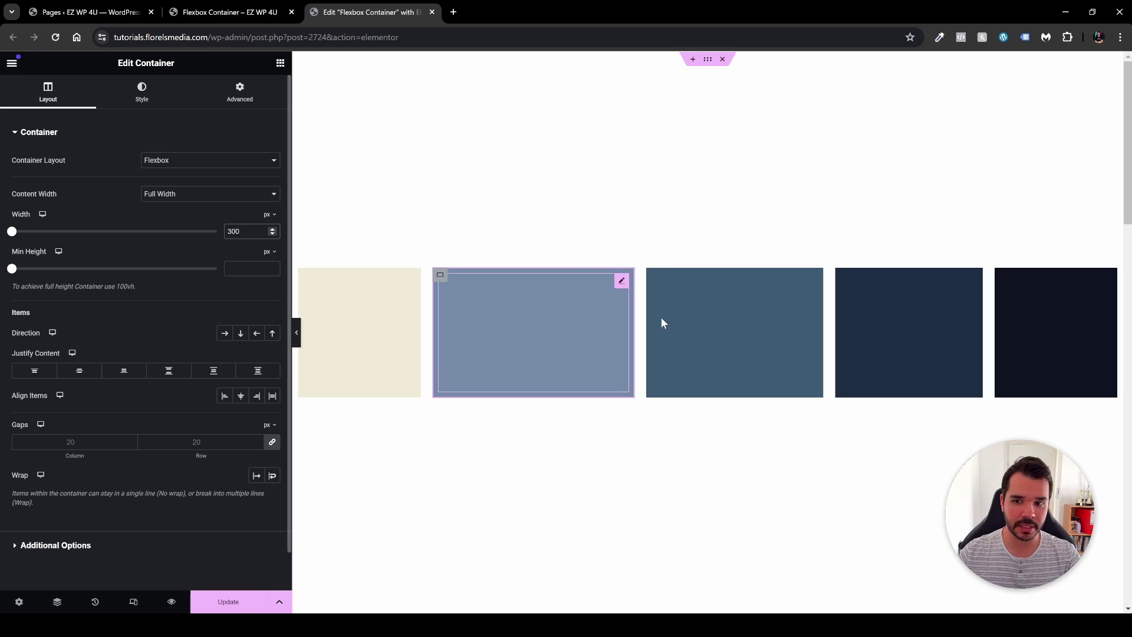
# - Set the fourth coloured container's width to 300 px
pyautogui.click(842, 275)
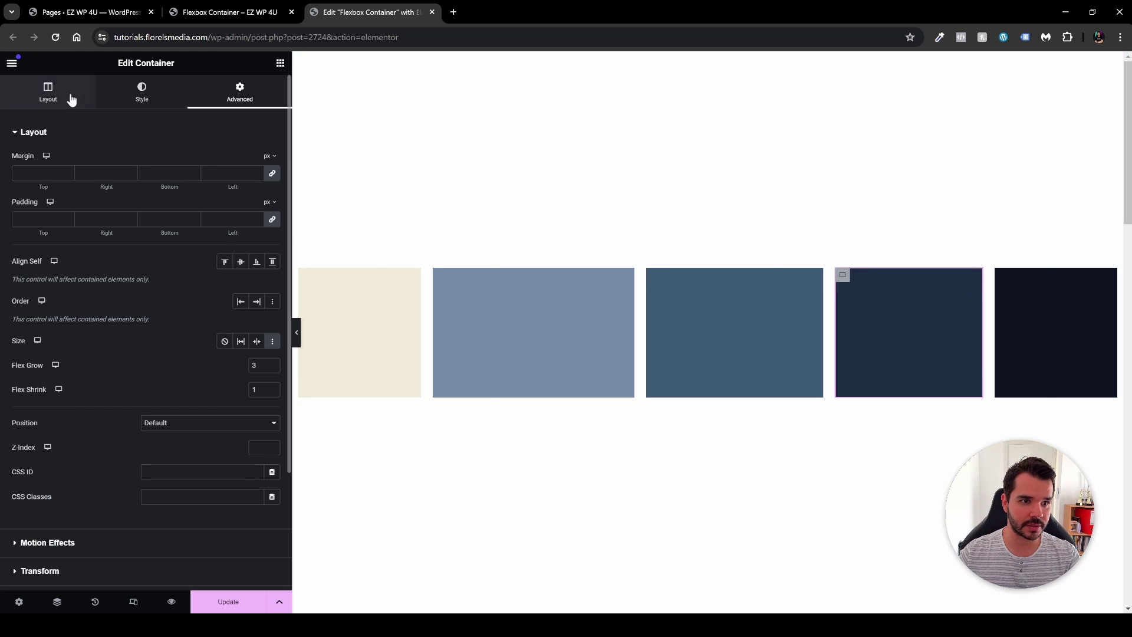
pyautogui.click(49, 94)
pyautogui.click(272, 229)
pyautogui.doubleClick(231, 231)
pyautogui.write('300')
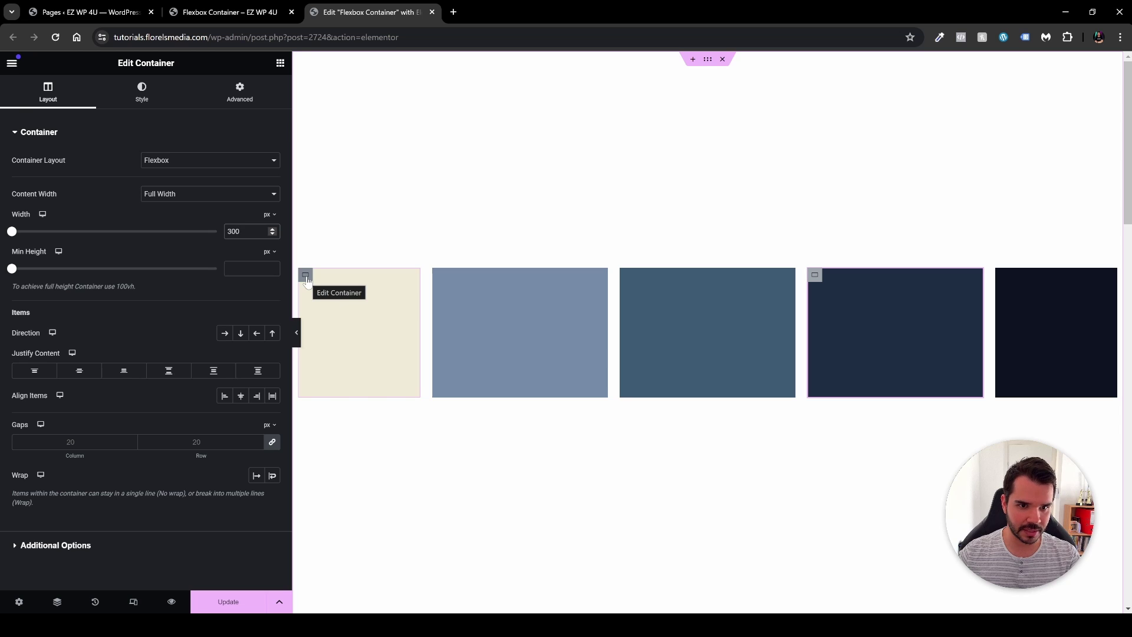
# - Set the width of the first and last coloured containers to 300 px
pyautogui.click(307, 279)
pyautogui.click(48, 94)
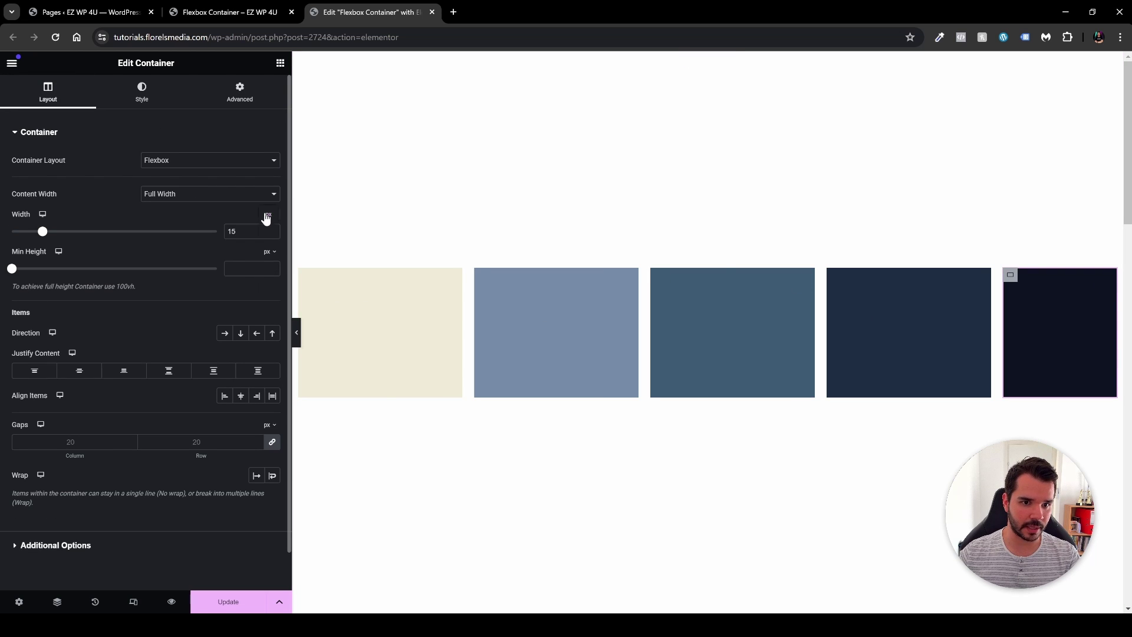
pyautogui.write('15')
pyautogui.press('BackSpace')
pyautogui.press('BackSpace')
pyautogui.write('300')
# - Review the size settings of the second, fourth and middle containers and preview the row at full width
pyautogui.click(472, 277)
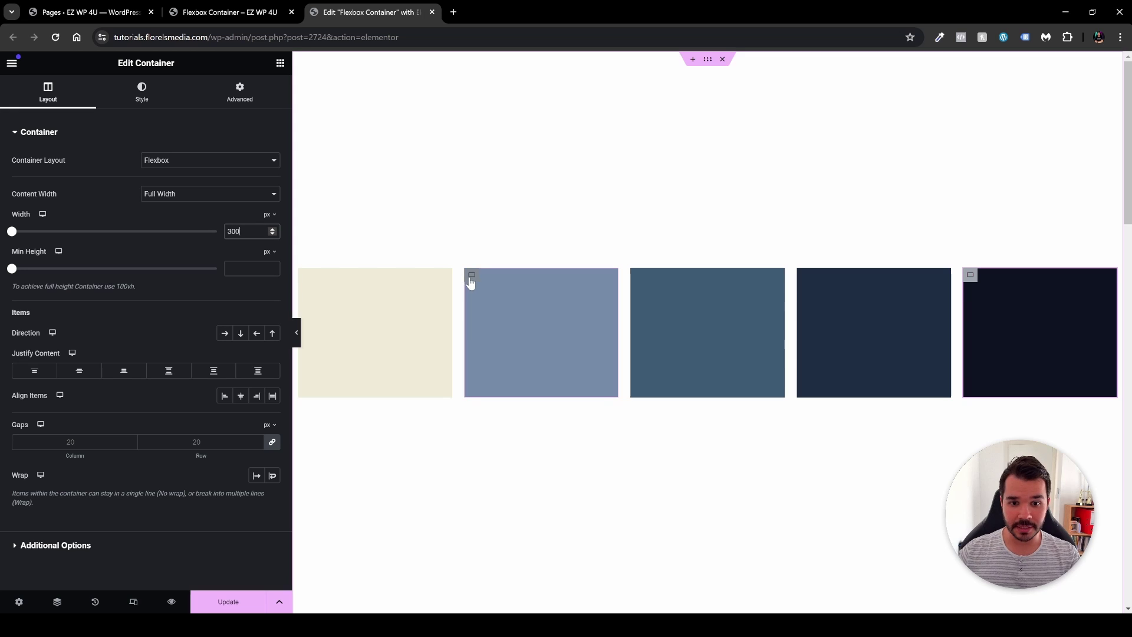
pyautogui.click(240, 97)
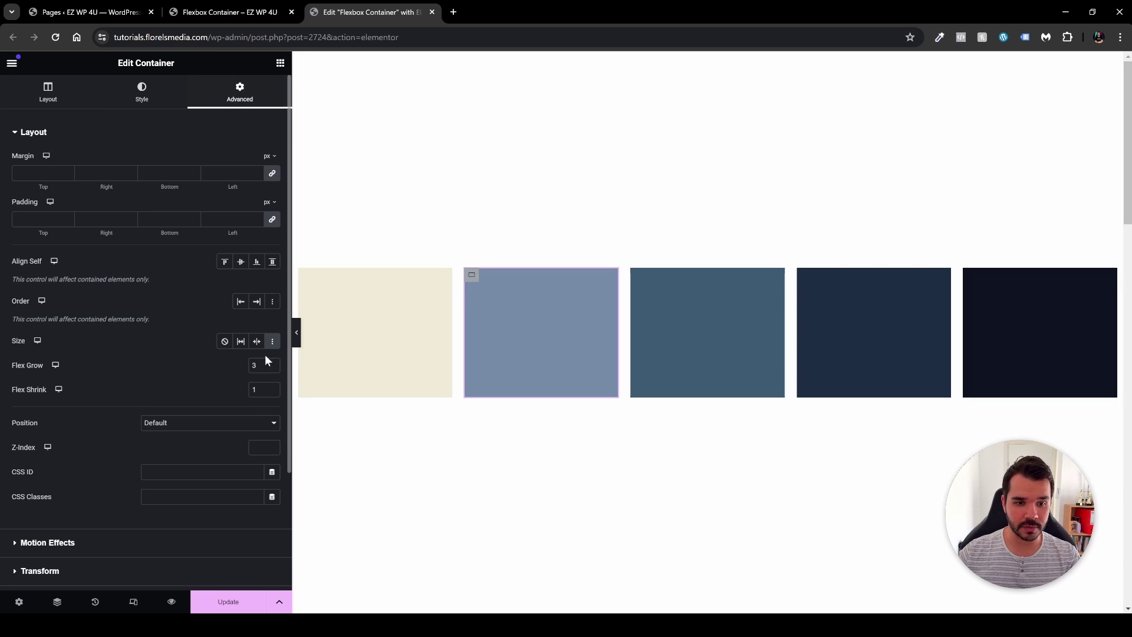
pyautogui.click(820, 283)
pyautogui.click(767, 282)
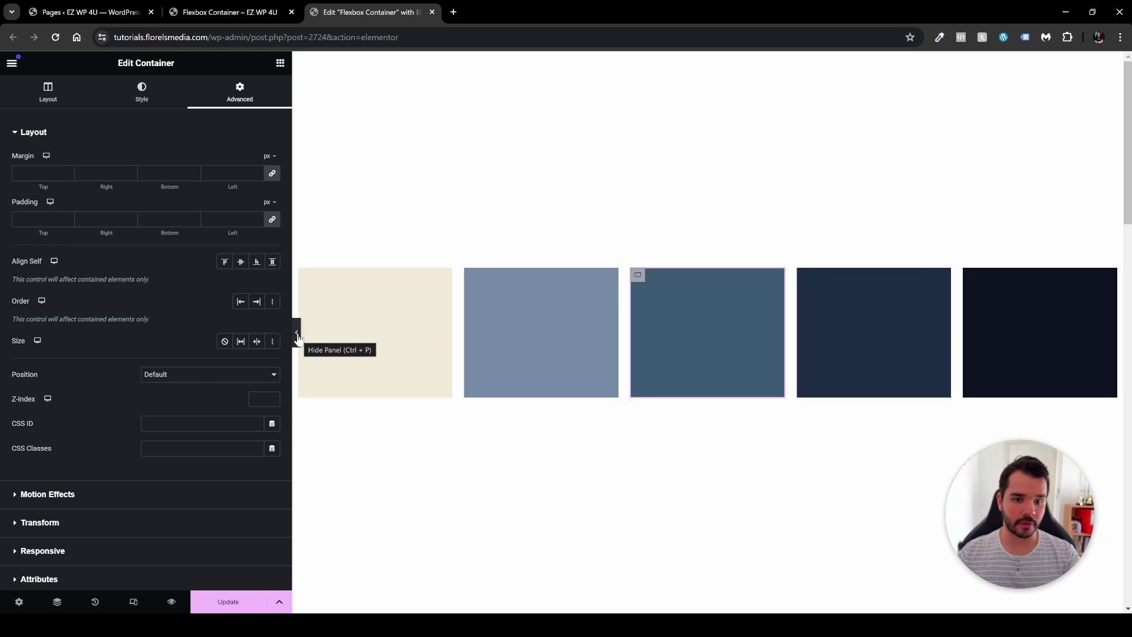
pyautogui.click(297, 335)
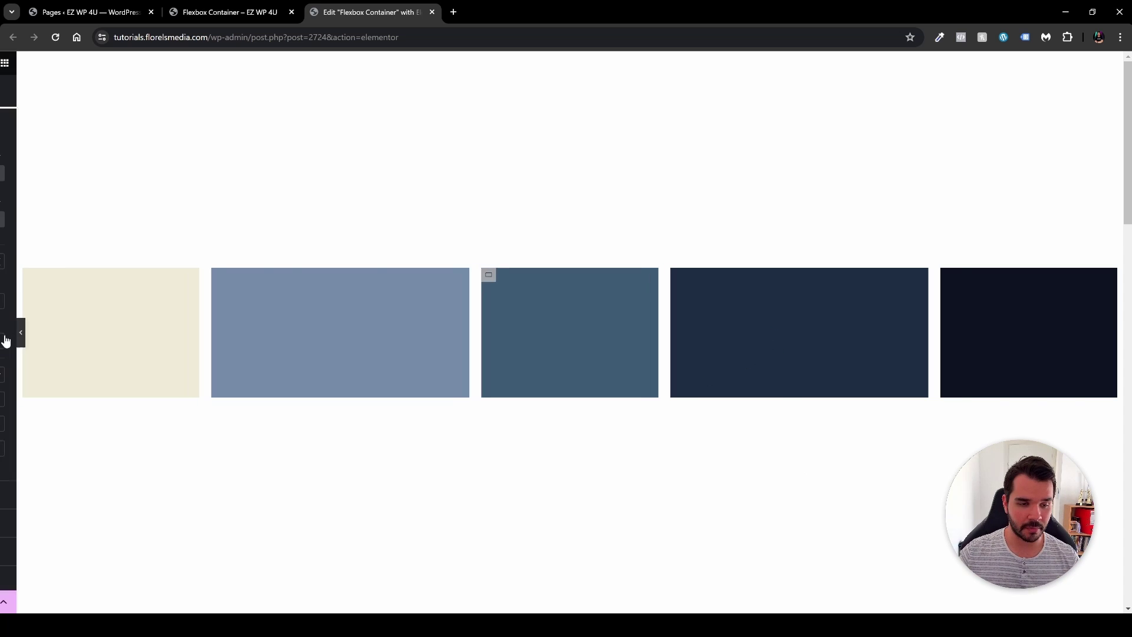
pyautogui.click(5, 332)
# - Set the first coloured container's size to Shrink and open the last container's size settings
pyautogui.click(307, 275)
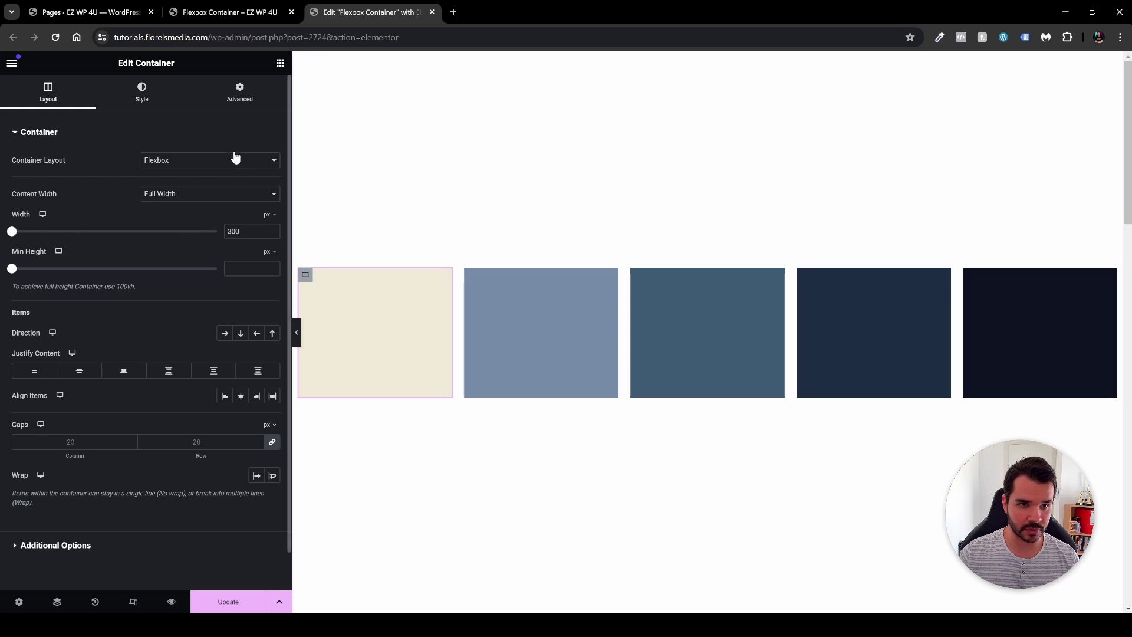
pyautogui.click(231, 99)
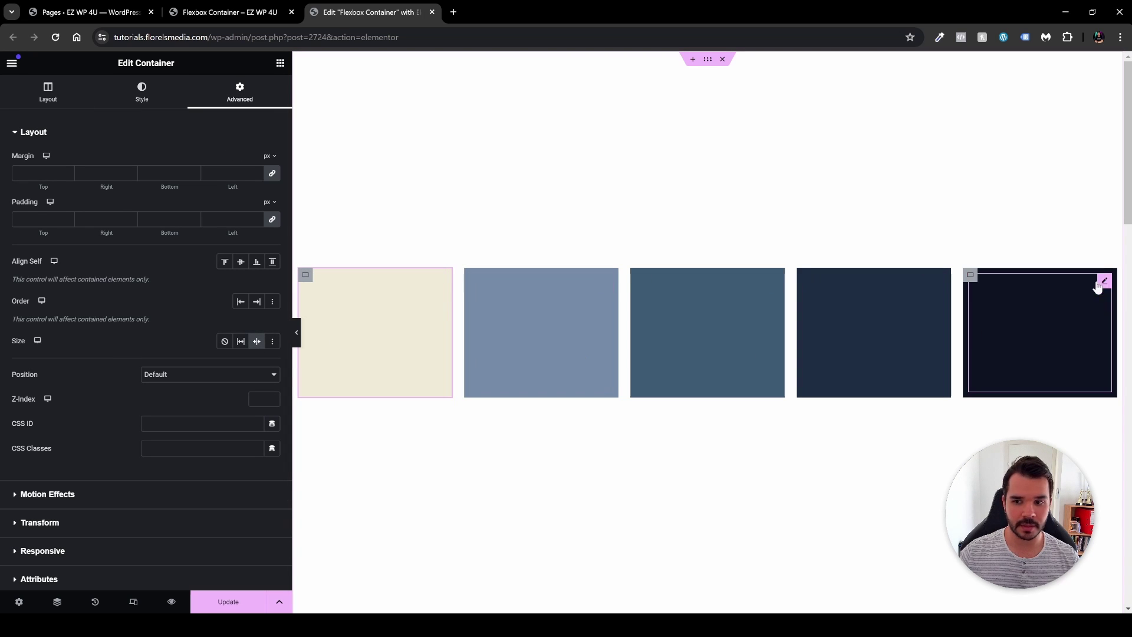
pyautogui.click(970, 275)
pyautogui.click(230, 90)
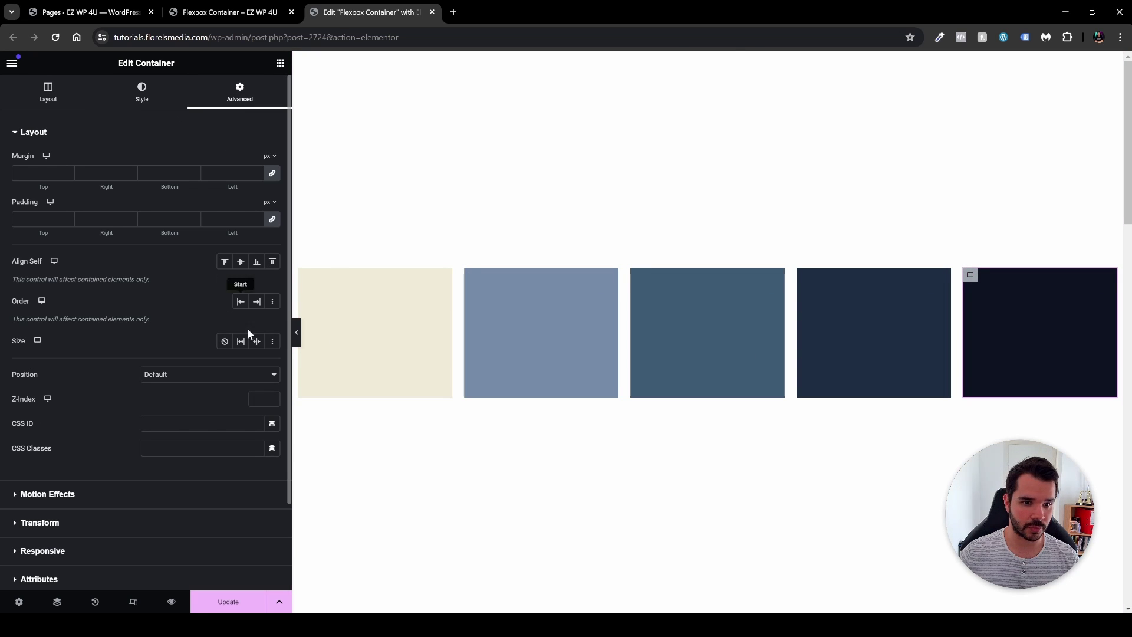
# - Set the size of the 300 px middle container to None and preview the coloured row without the editing panel
pyautogui.click(638, 278)
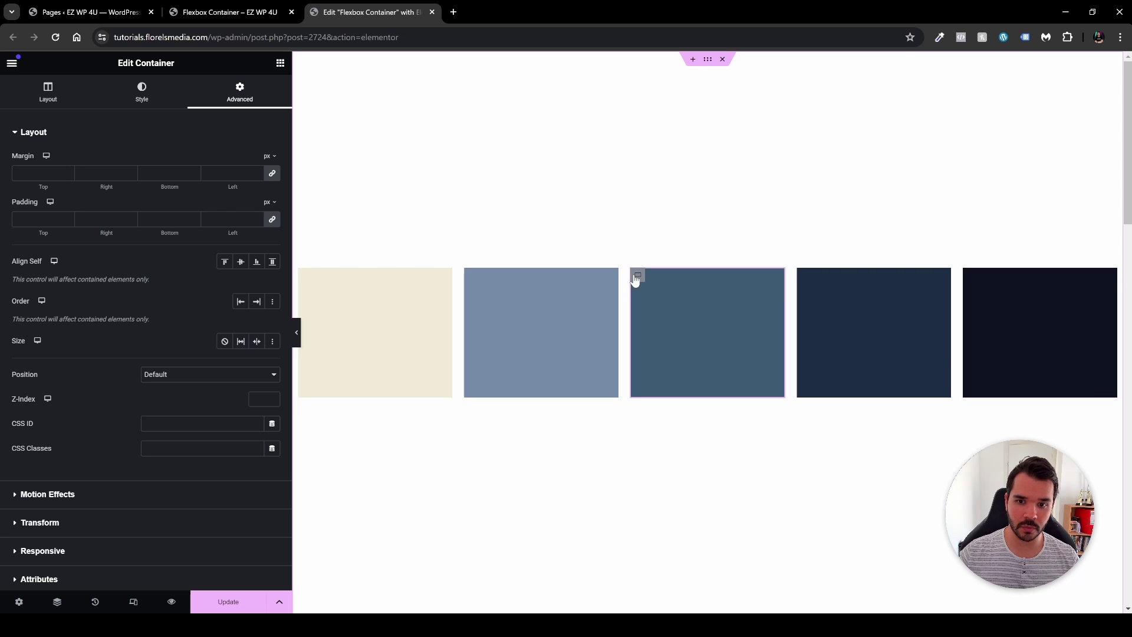
pyautogui.click(225, 342)
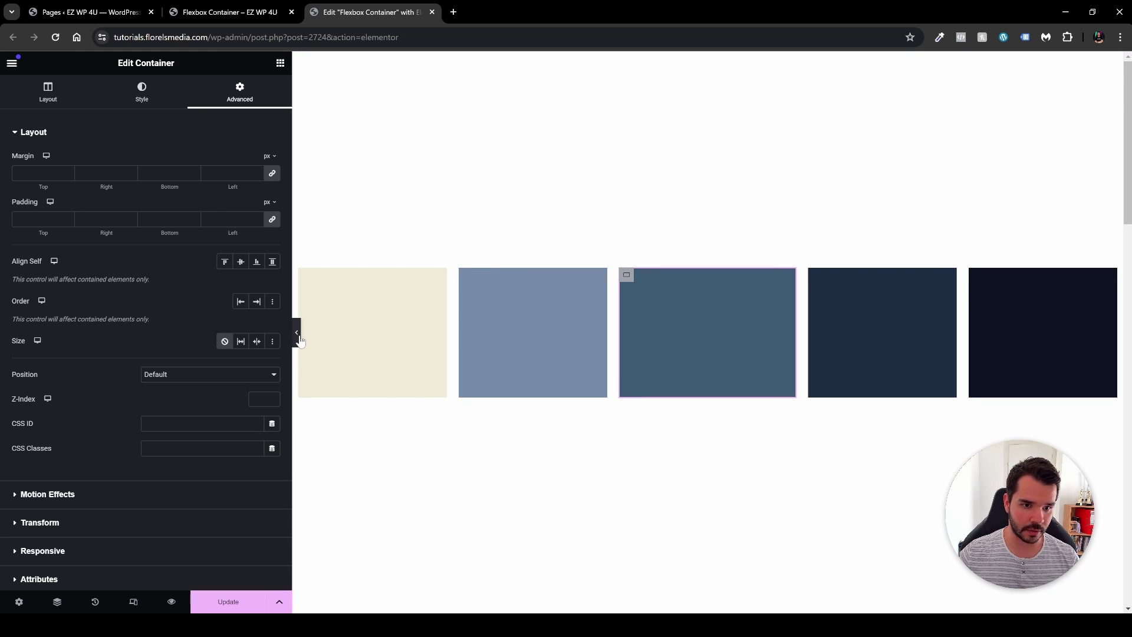
pyautogui.click(297, 333)
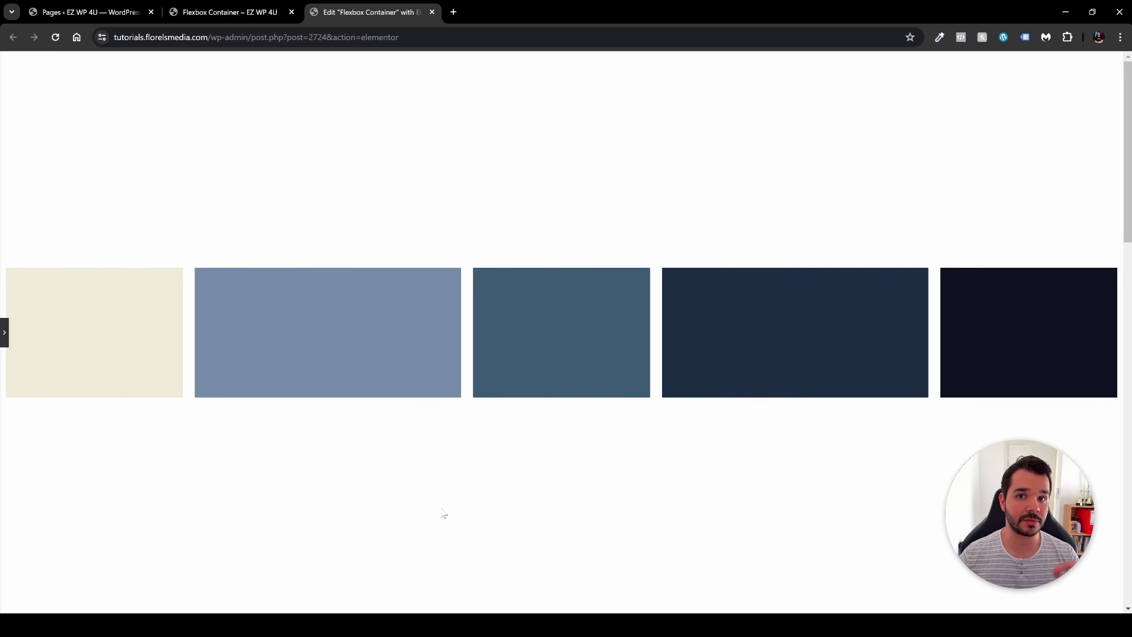